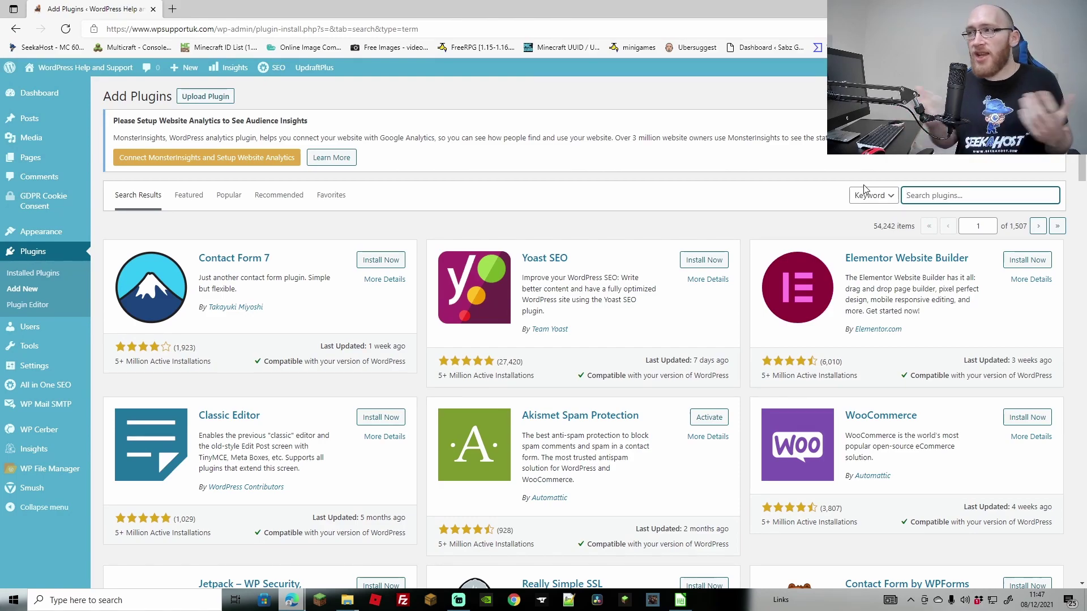
Step: Search the plugin directory for 'gallery' and install NextGEN Gallery
{"action": "type", "text": "gallery"}
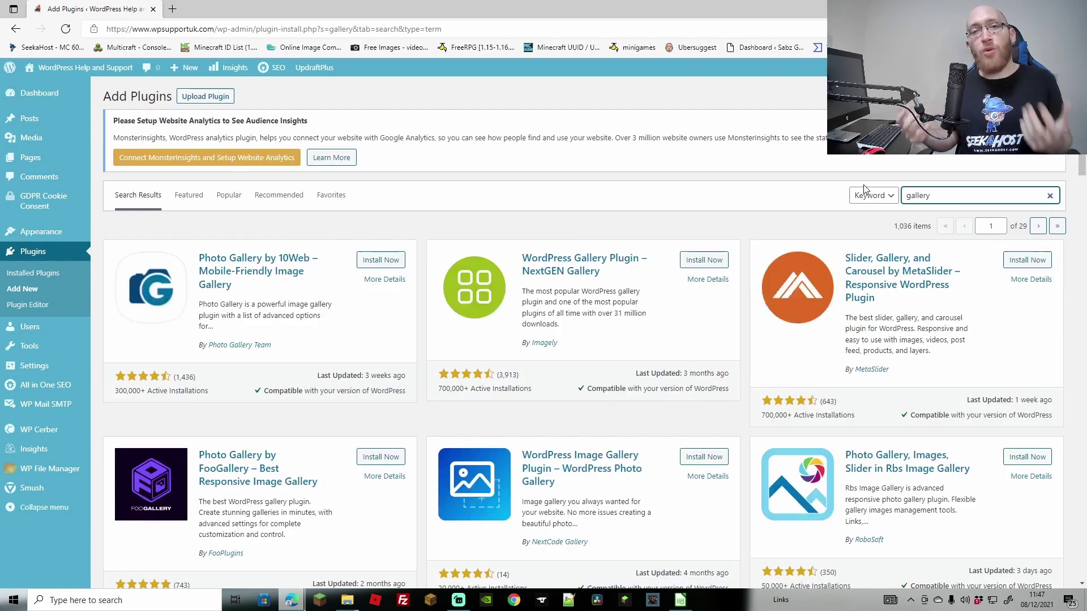
{"action": "left_click_drag", "start_coordinate": [1082, 158], "coordinate": [1084, 179]}
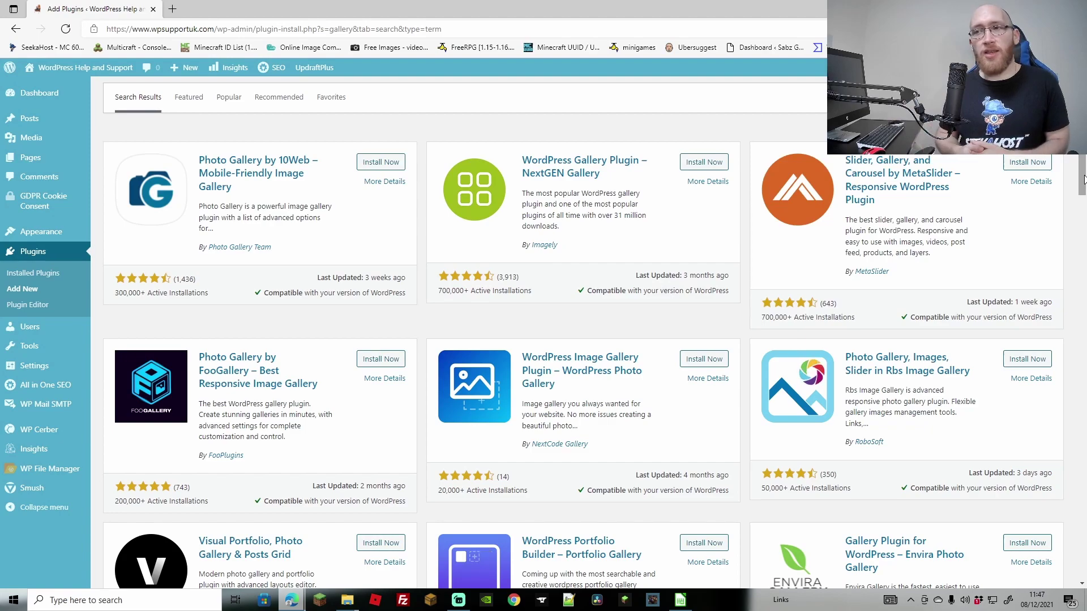
{"action": "left_click", "coordinate": [709, 169]}
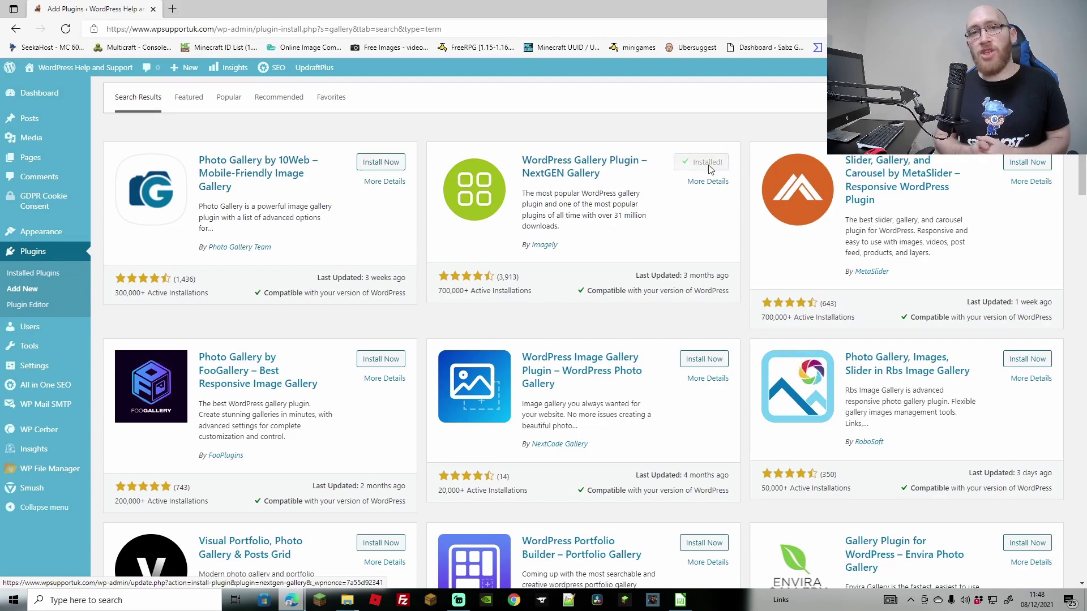
Step: Browse the remaining gallery results, noting Modula's 100,000 installs, then select the search term
{"action": "scroll", "coordinate": [903, 210], "scroll_direction": "down", "scroll_amount": 3}
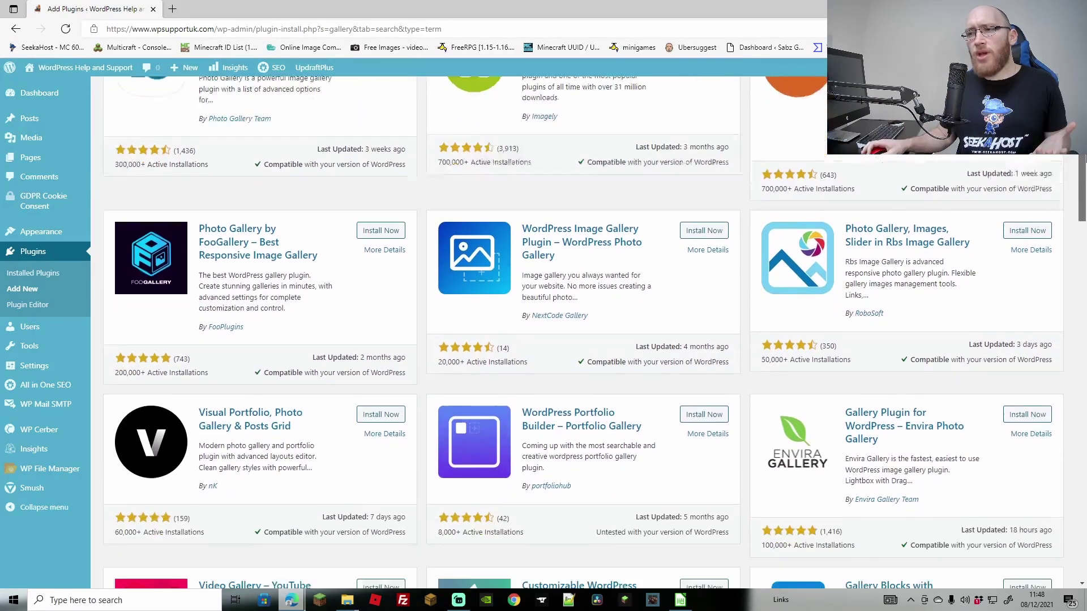
{"action": "scroll", "coordinate": [1085, 195], "scroll_direction": "down", "scroll_amount": 3}
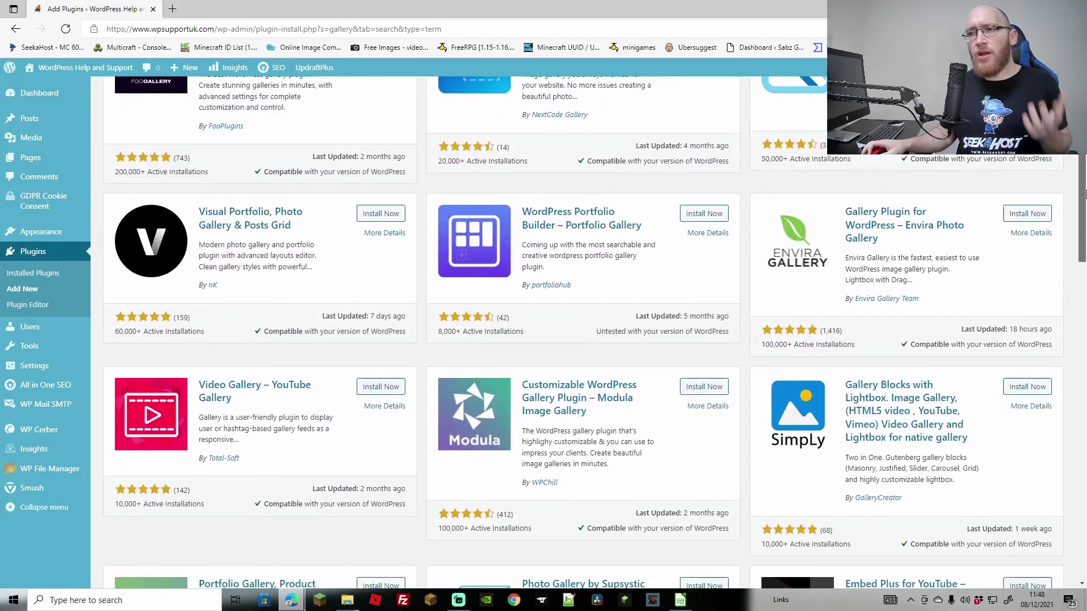
{"action": "scroll", "coordinate": [1086, 196], "scroll_direction": "down", "scroll_amount": 1}
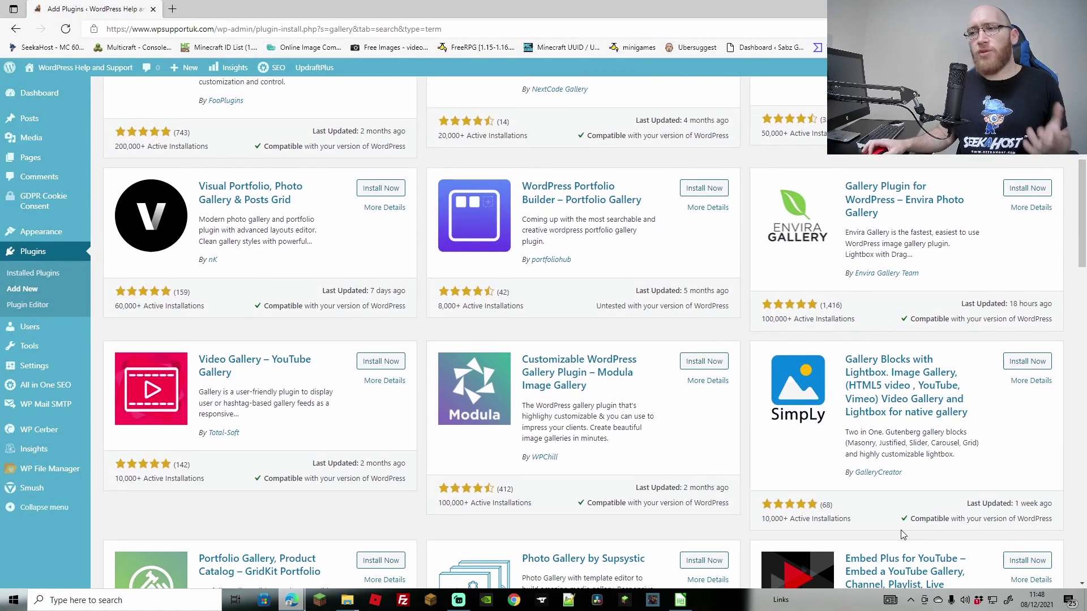
{"action": "left_click_drag", "start_coordinate": [439, 504], "coordinate": [466, 503]}
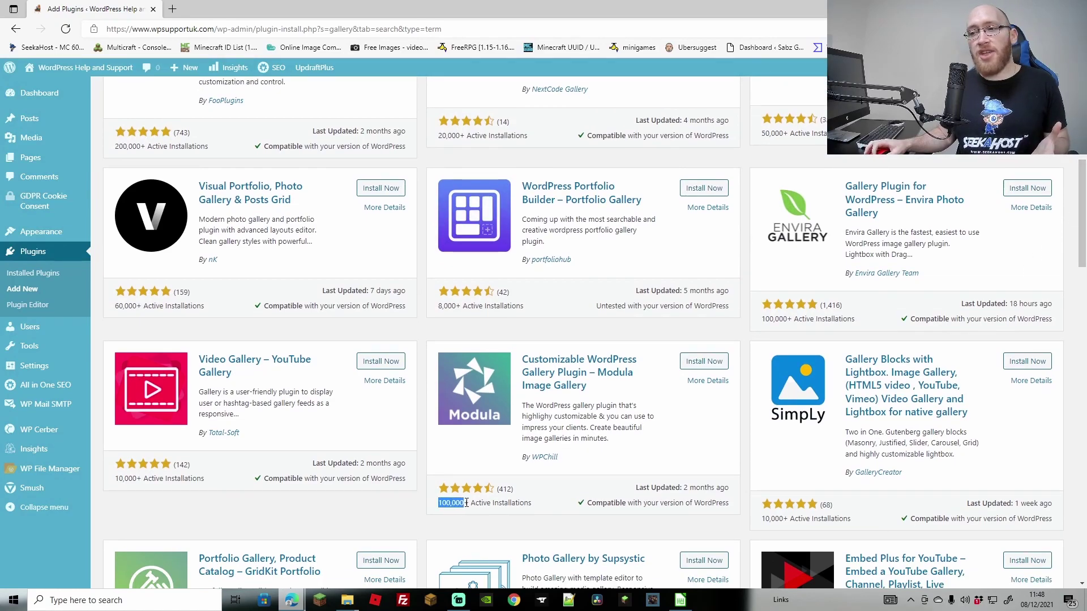
{"action": "left_click", "coordinate": [522, 498]}
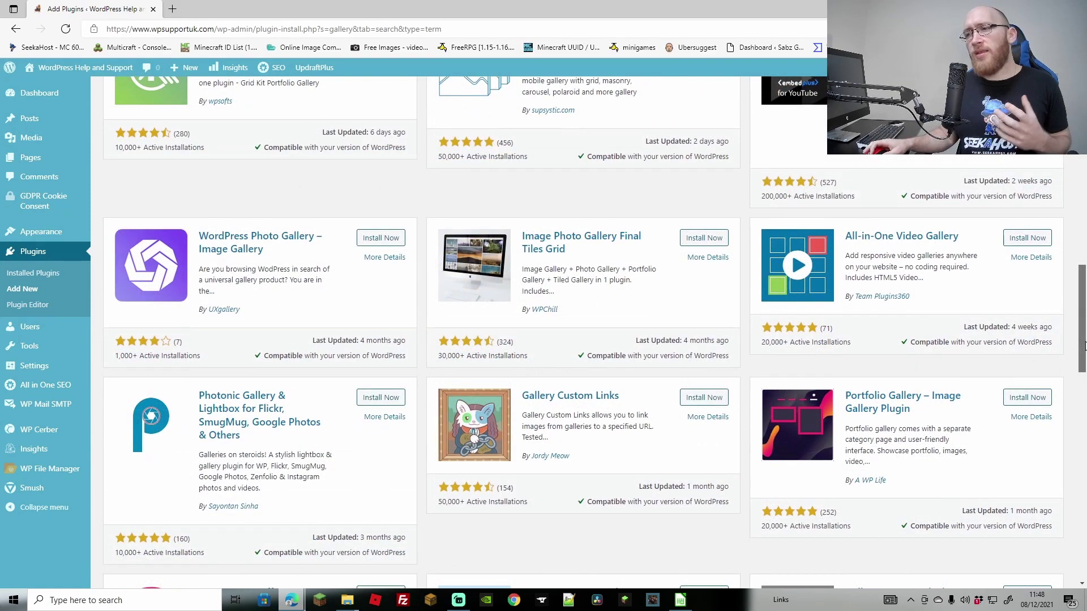
{"action": "left_click_drag", "start_coordinate": [1085, 350], "coordinate": [1085, 354]}
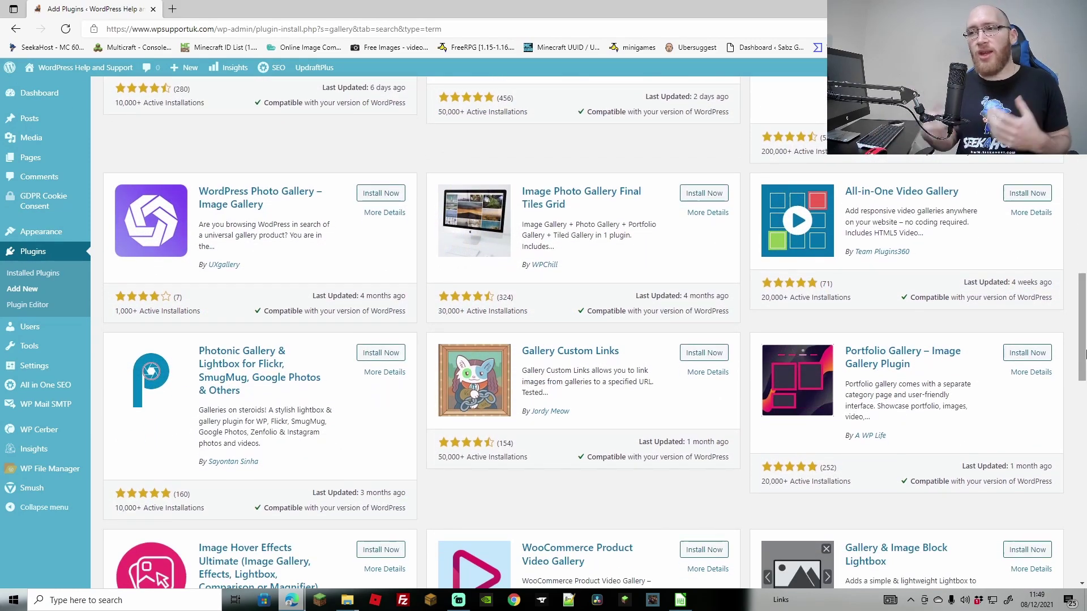
{"action": "scroll", "coordinate": [1086, 354], "scroll_direction": "down", "scroll_amount": 4}
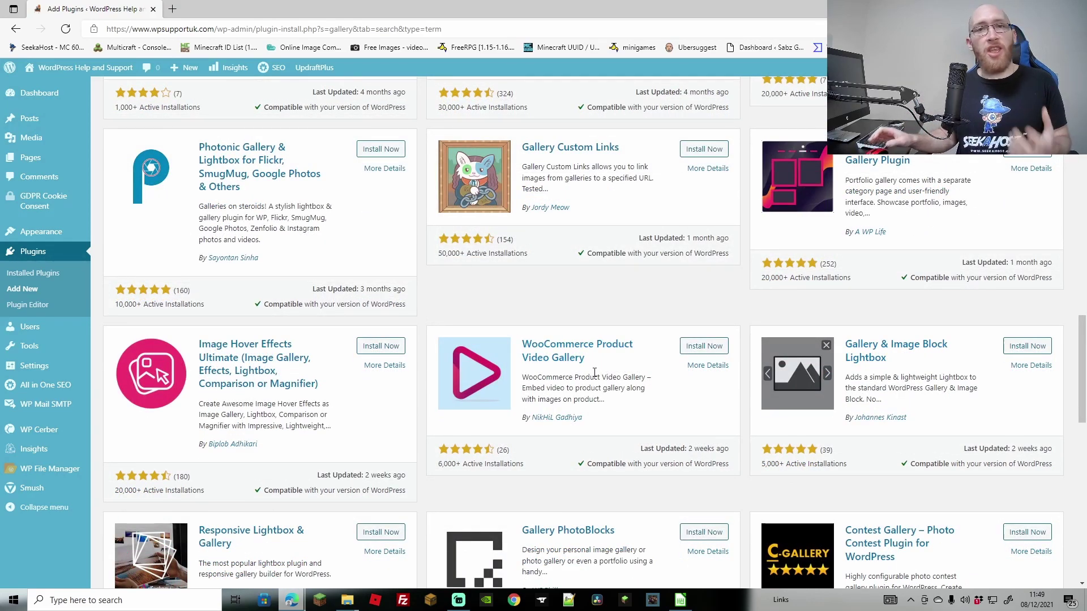
{"action": "scroll", "coordinate": [595, 372], "scroll_direction": "up", "scroll_amount": 10}
{"action": "double_click", "coordinate": [928, 195]}
Step: Search the plugin directory for 'login'
{"action": "type", "text": "logi"}
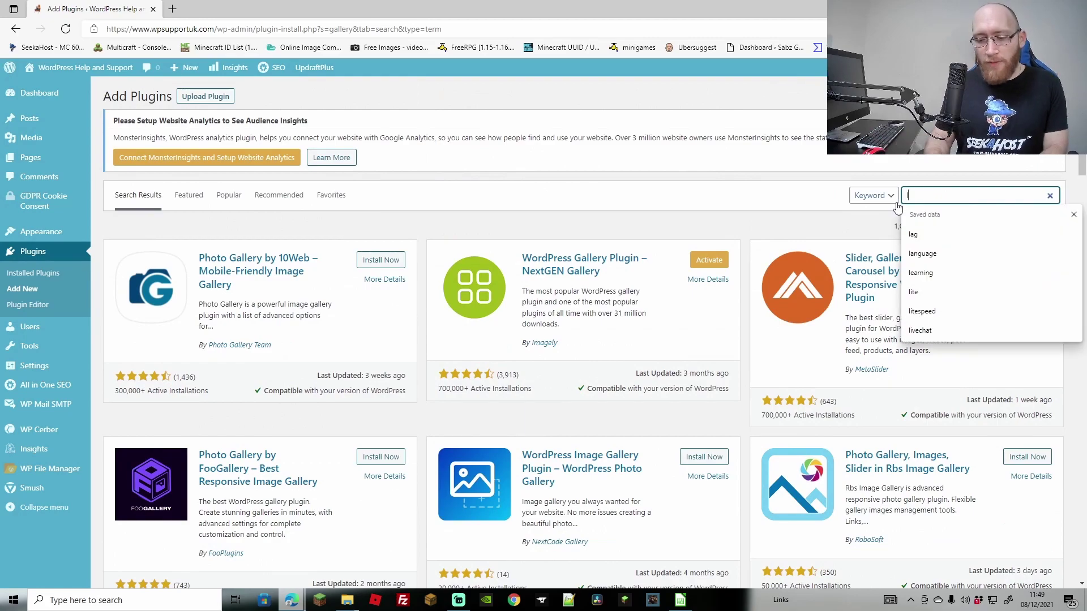
{"action": "type", "text": "n"}
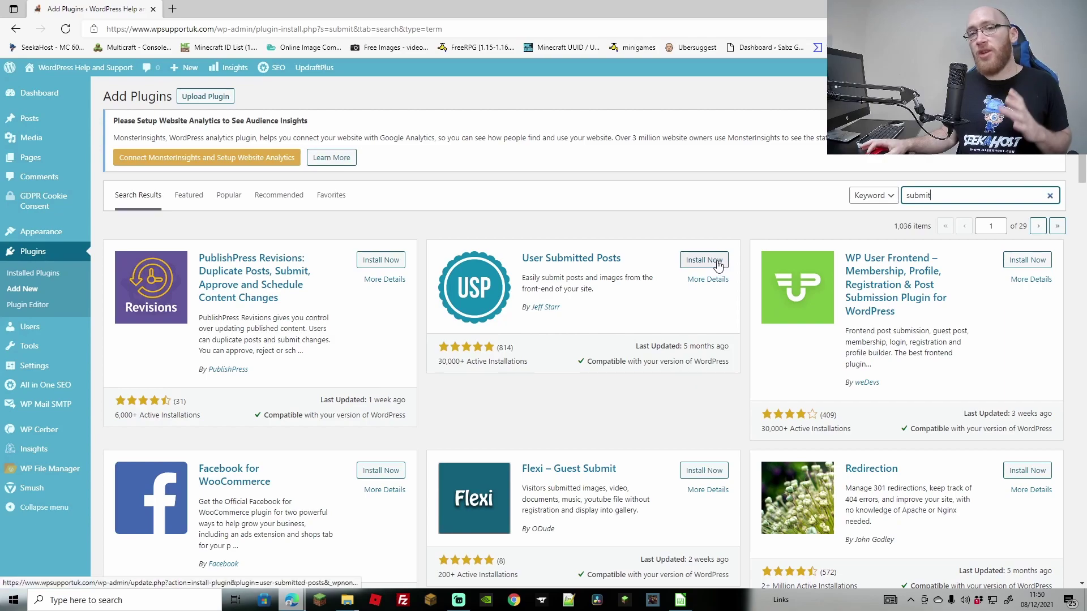
Step: Replace the search term with 'foro' and scroll down to the wpForo Forum result
{"action": "double_click", "coordinate": [917, 195]}
{"action": "type", "text": "foro"}
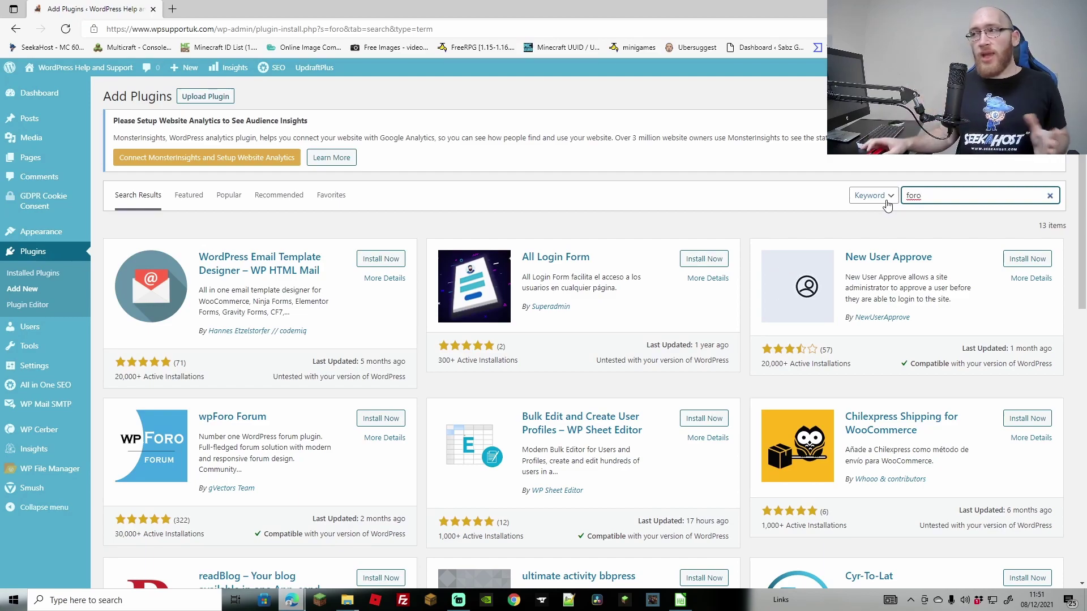
{"action": "scroll", "coordinate": [330, 412], "scroll_direction": "down", "scroll_amount": 1}
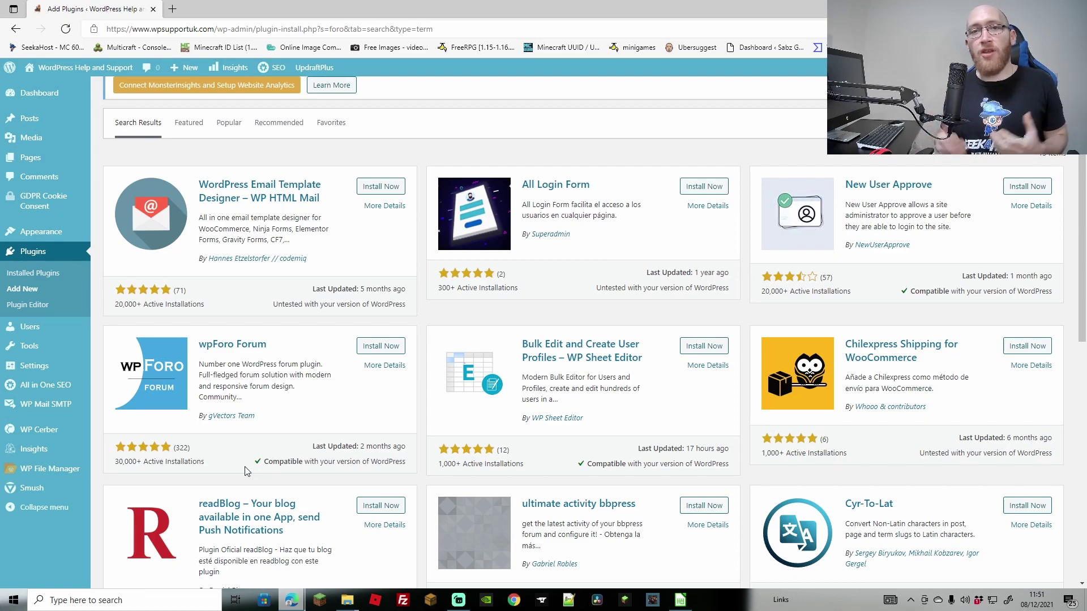
Step: Open jdogofficial.com in a new tab and browse the Minecraft forum categories
{"action": "left_click", "coordinate": [172, 9]}
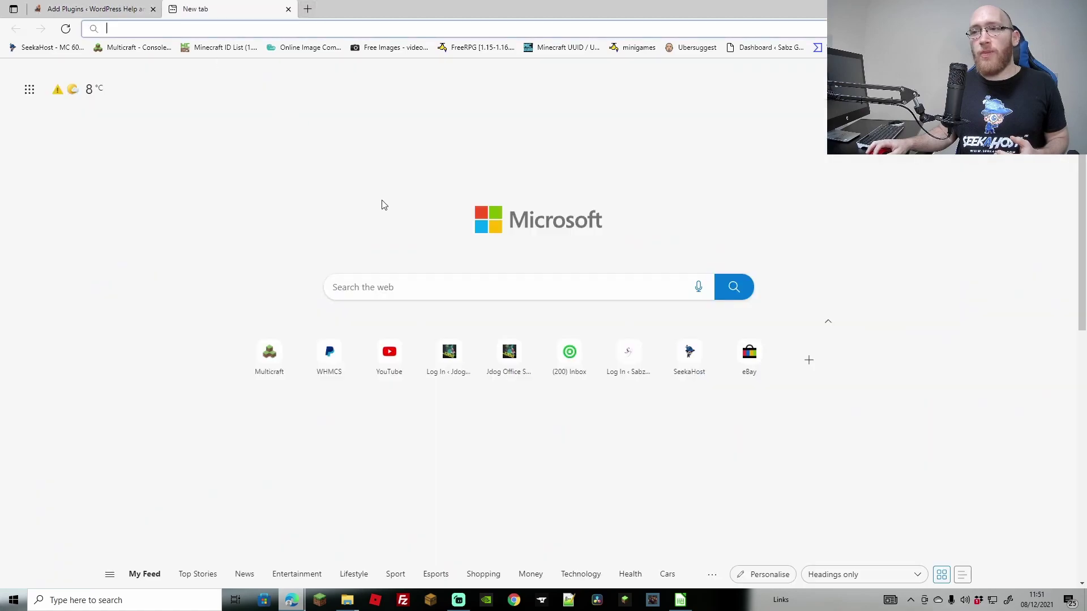
{"action": "left_click", "coordinate": [508, 357]}
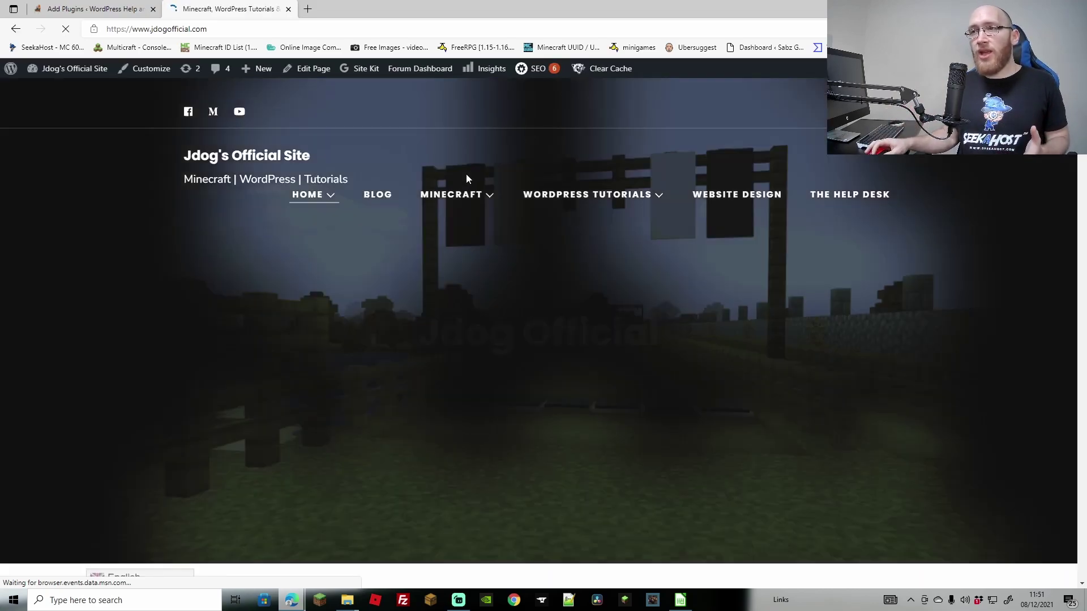
{"action": "mouse_move", "coordinate": [481, 197]}
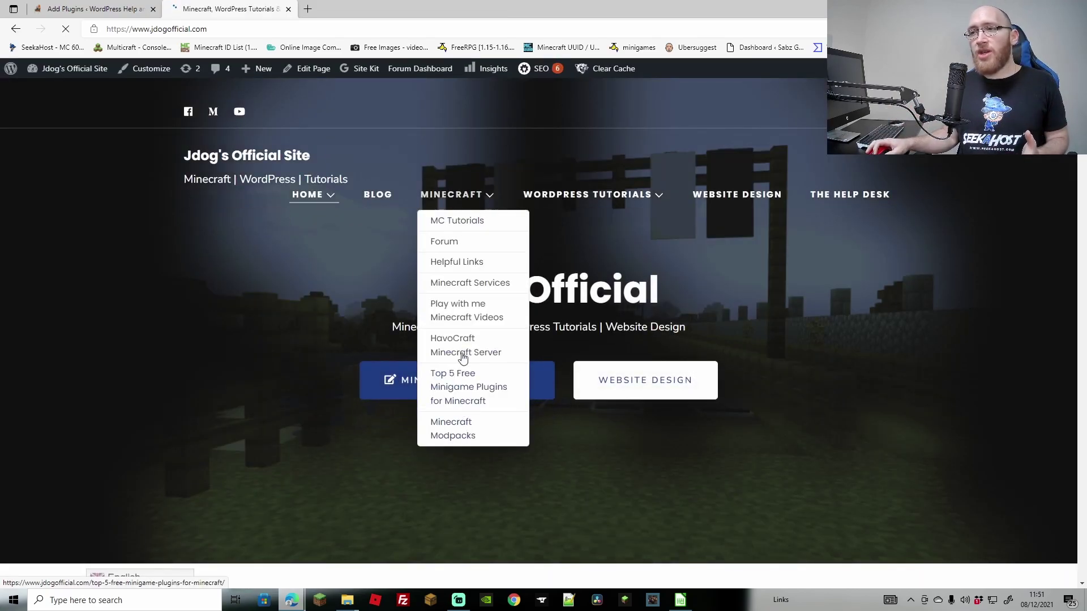
{"action": "left_click", "coordinate": [451, 242]}
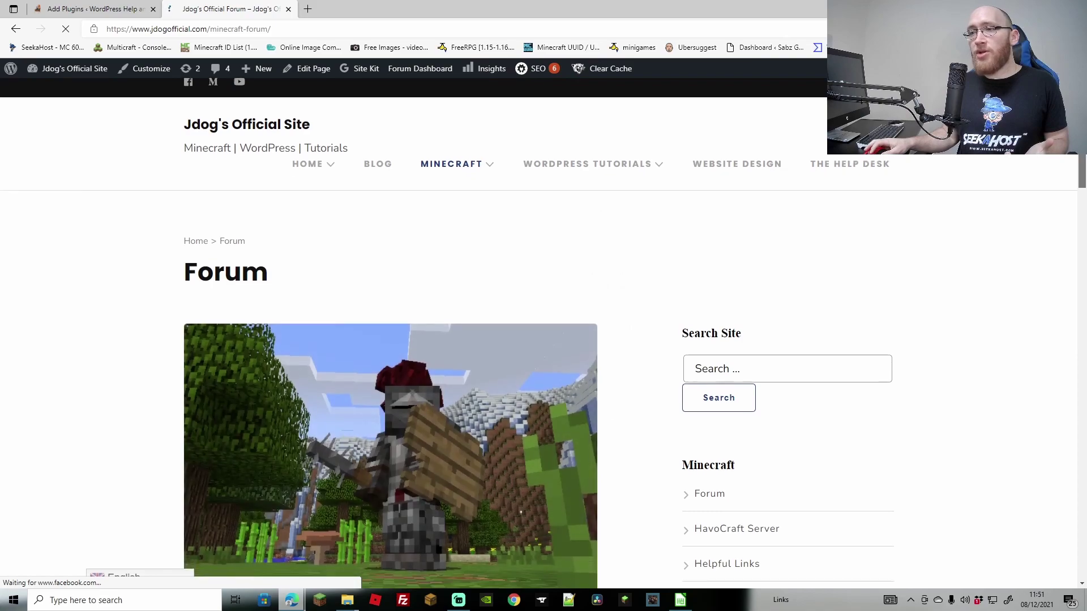
{"action": "scroll", "coordinate": [476, 182], "scroll_direction": "down", "scroll_amount": 5}
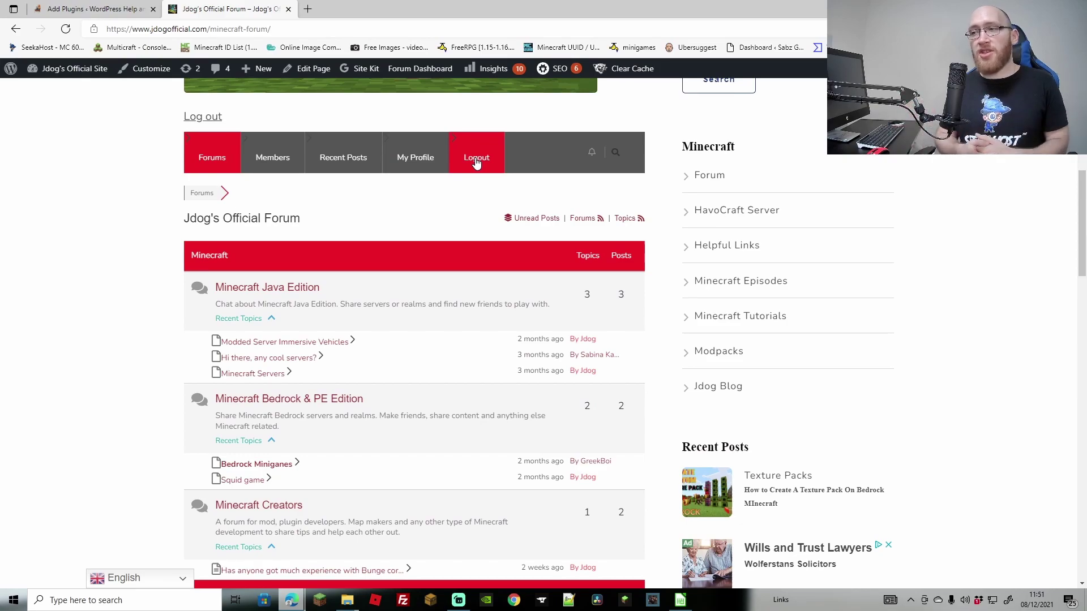
{"action": "scroll", "coordinate": [1068, 272], "scroll_direction": "down", "scroll_amount": 6}
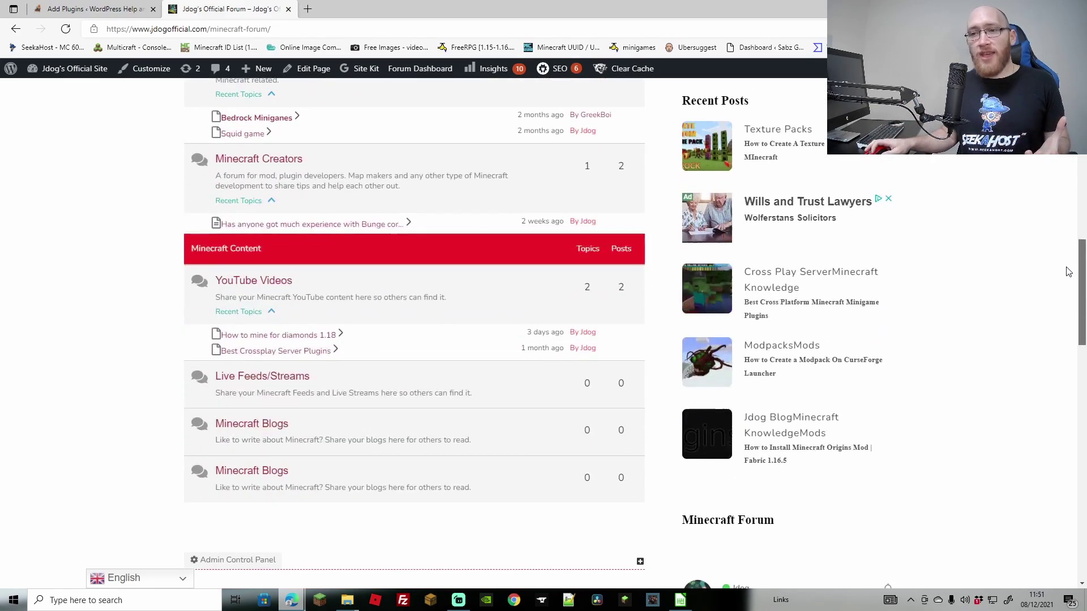
{"action": "scroll", "coordinate": [1068, 271], "scroll_direction": "up", "scroll_amount": 2}
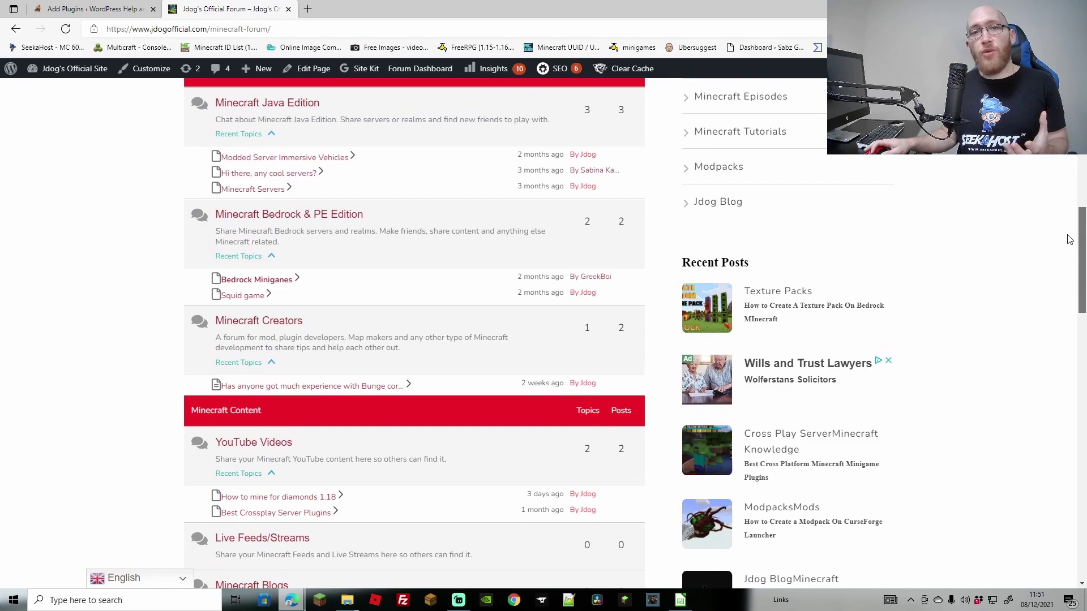
{"action": "scroll", "coordinate": [1072, 258], "scroll_direction": "down", "scroll_amount": 7}
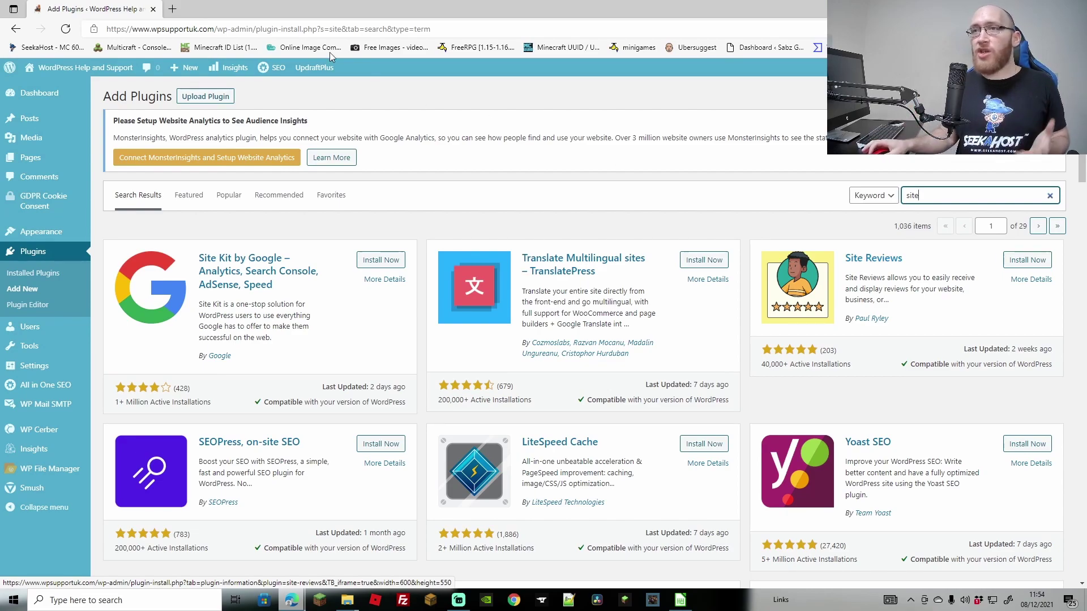
Step: Open a new blank browser tab
{"action": "key", "text": "ctrl+t"}
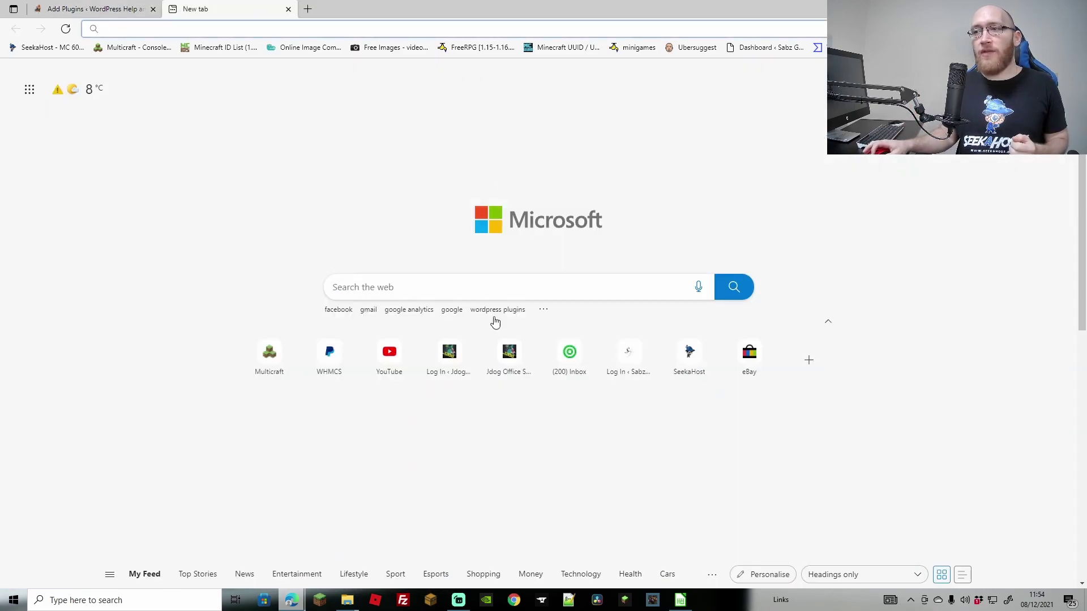
Step: Open Jdog's Official Site and scroll its Reviews page down to the 5-star rating summary
{"action": "left_click", "coordinate": [509, 355]}
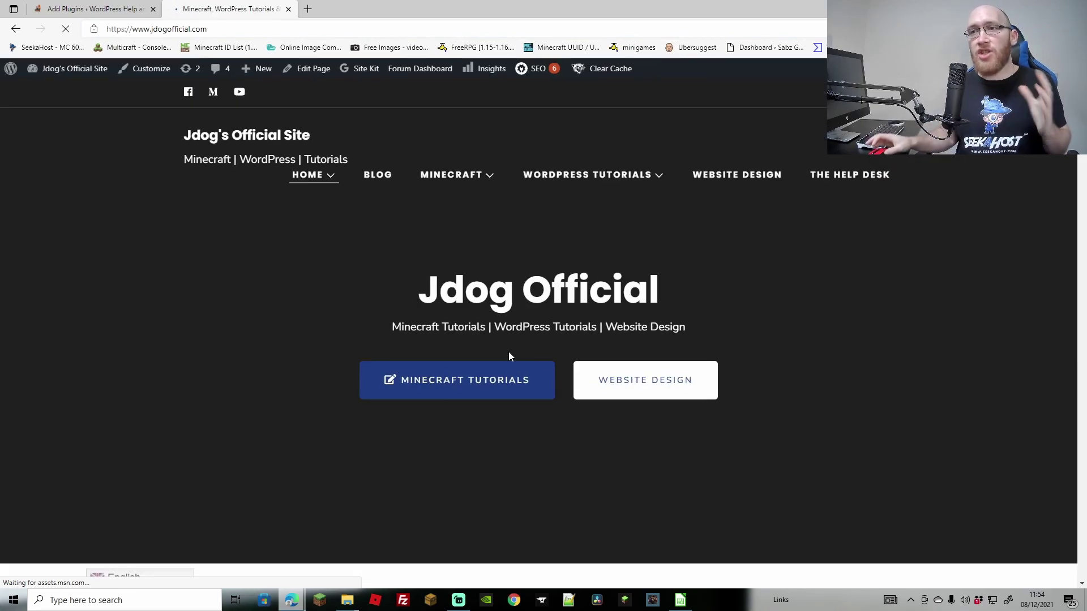
{"action": "scroll", "coordinate": [905, 283], "scroll_direction": "down", "scroll_amount": 2}
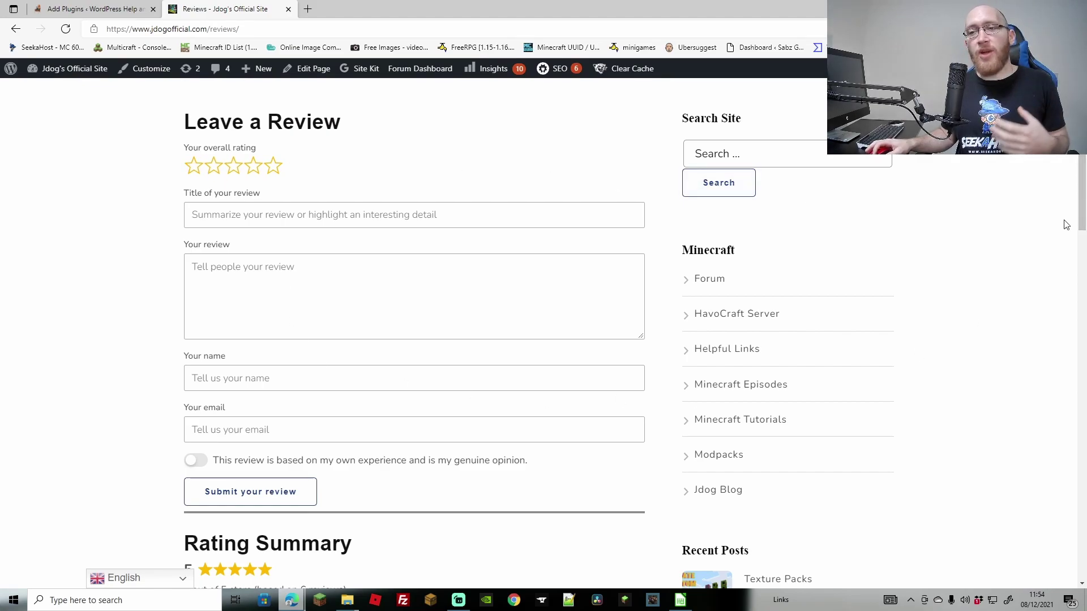
{"action": "scroll", "coordinate": [374, 287], "scroll_direction": "down", "scroll_amount": 3}
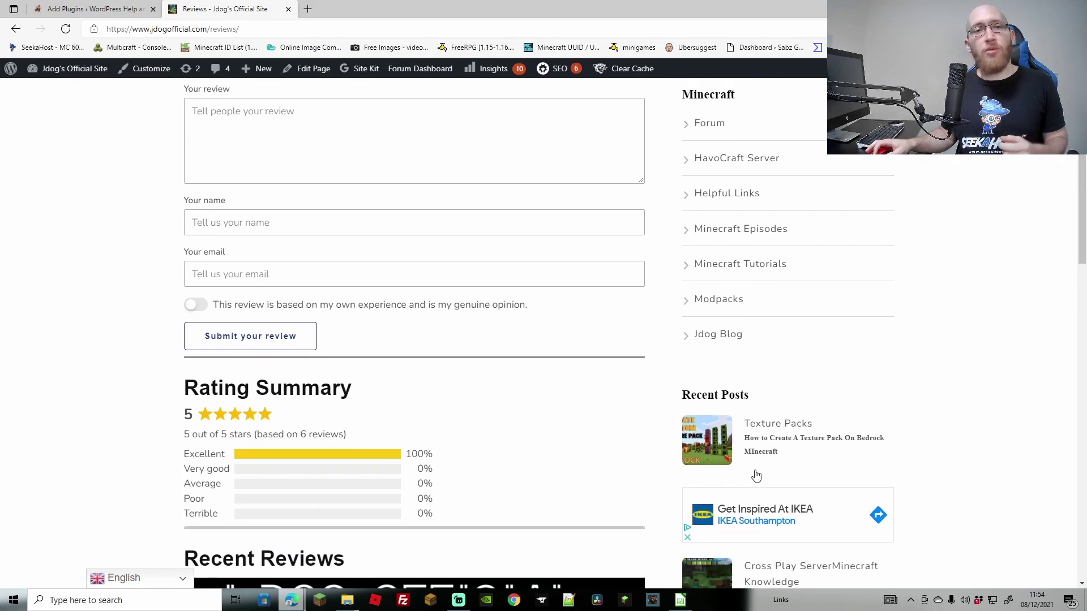
{"action": "scroll", "coordinate": [1084, 236], "scroll_direction": "down", "scroll_amount": 3}
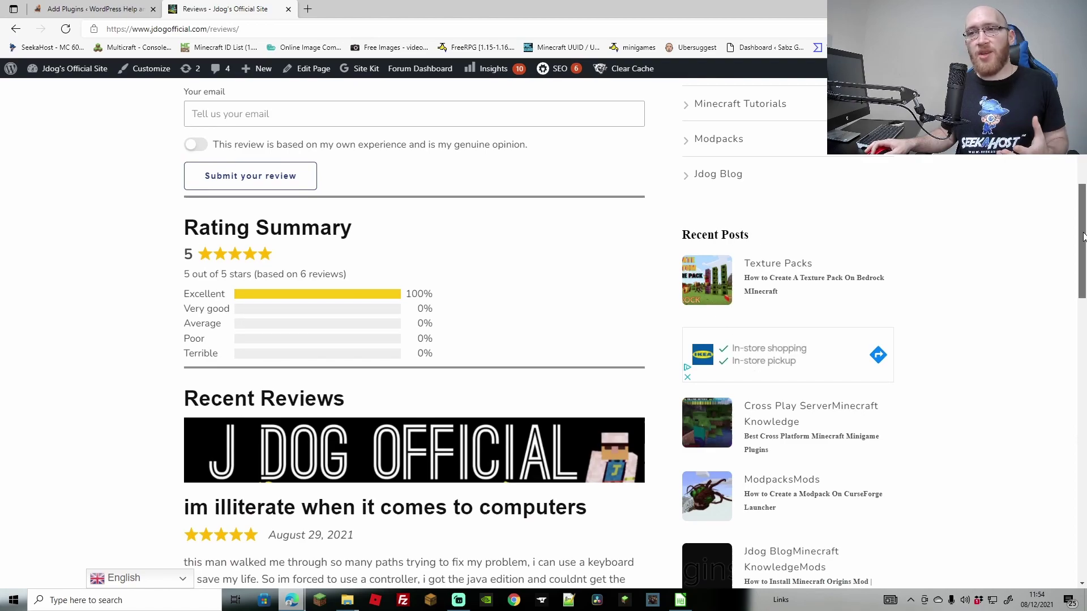
{"action": "left_click_drag", "start_coordinate": [1083, 237], "coordinate": [1083, 309]}
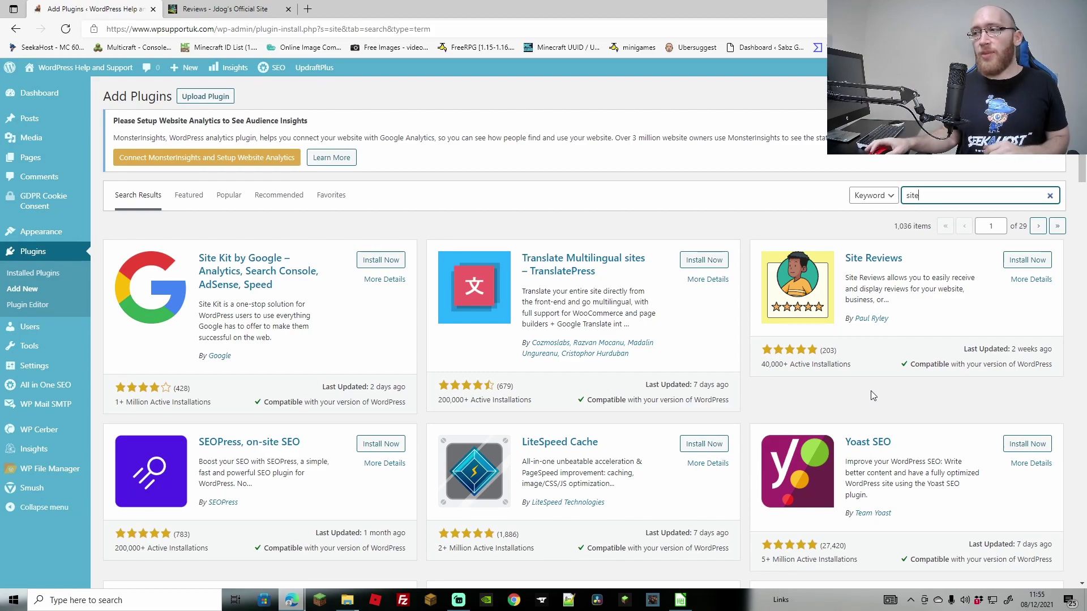
Step: Scroll through the 'forminator' plugin search results
{"action": "scroll", "coordinate": [906, 260], "scroll_direction": "down", "scroll_amount": 2}
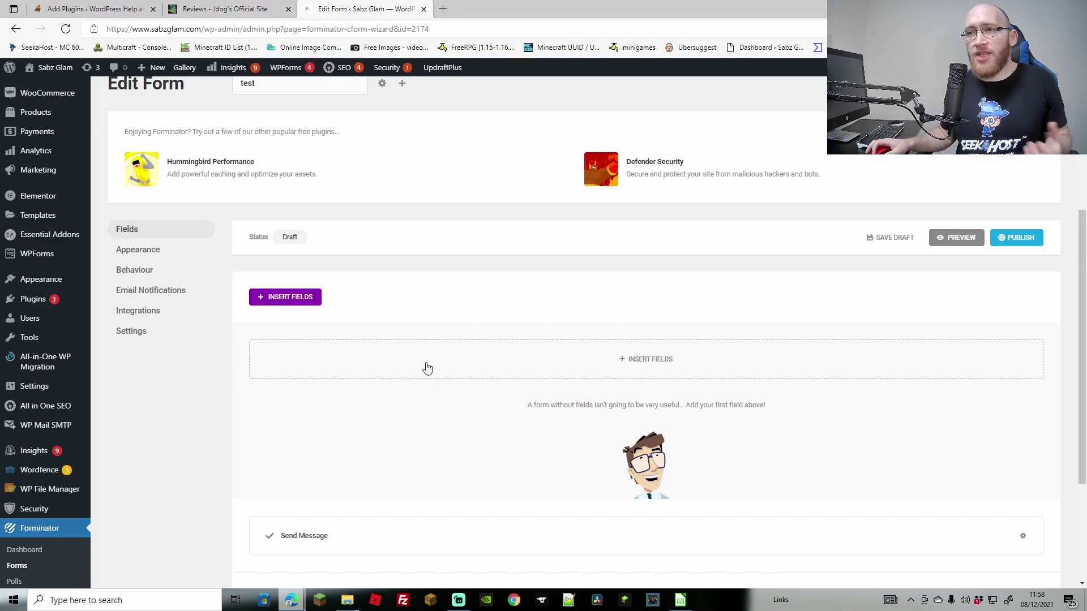
Step: Insert a Name field into the test form and set it to Required
{"action": "left_click", "coordinate": [289, 299]}
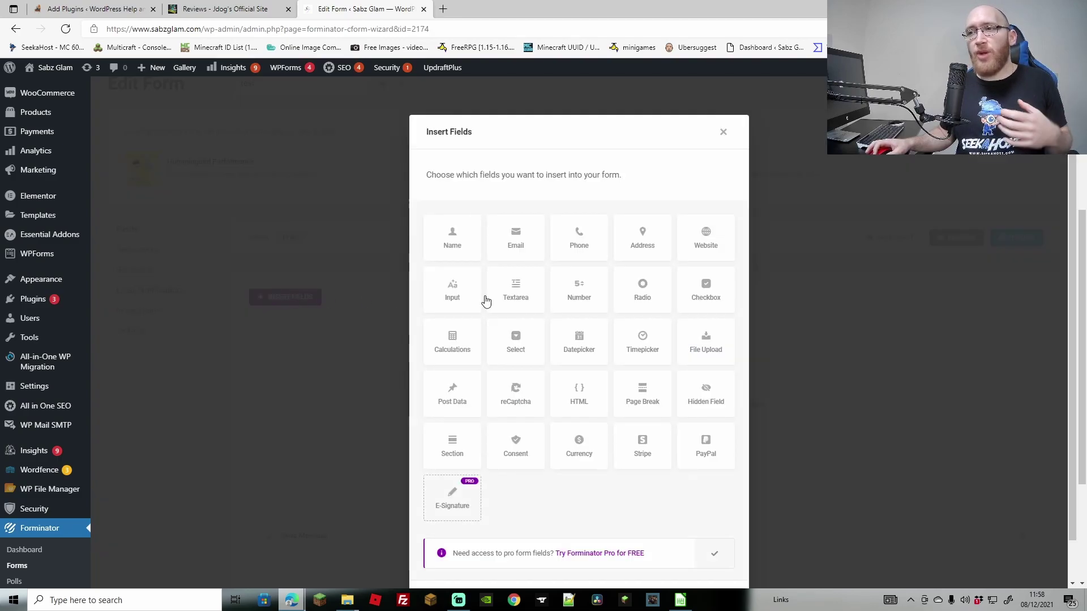
{"action": "left_click", "coordinate": [447, 254]}
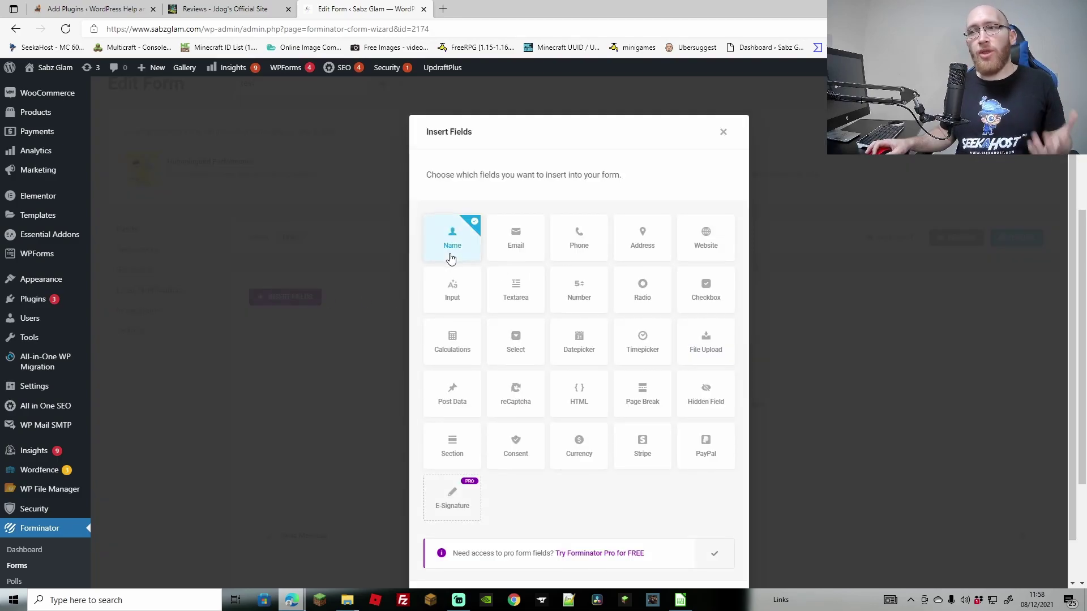
{"action": "left_click", "coordinate": [720, 554]}
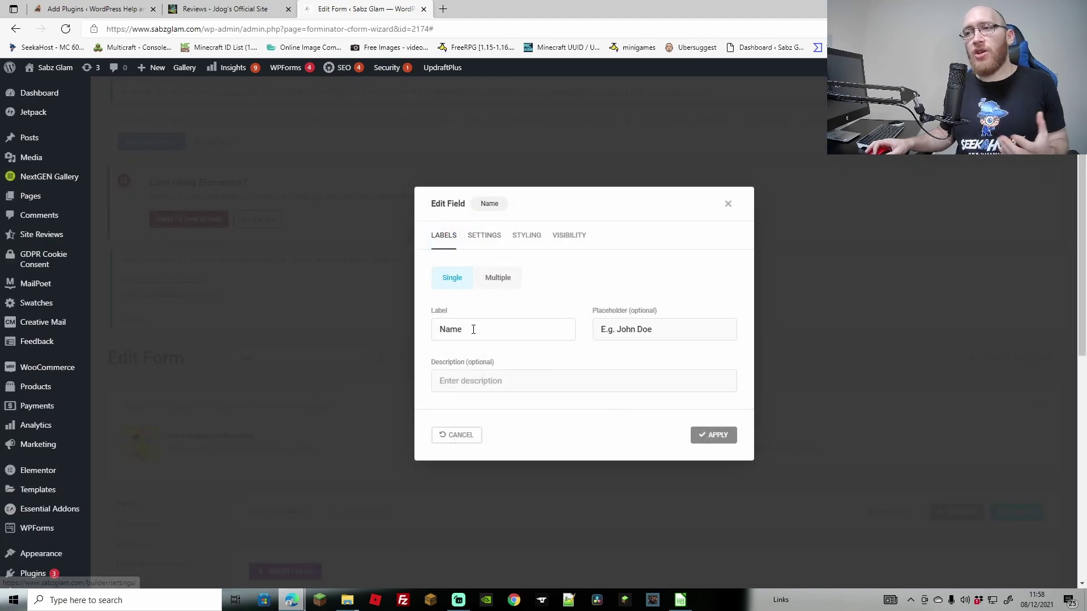
{"action": "left_click", "coordinate": [485, 247]}
{"action": "left_click", "coordinate": [517, 281]}
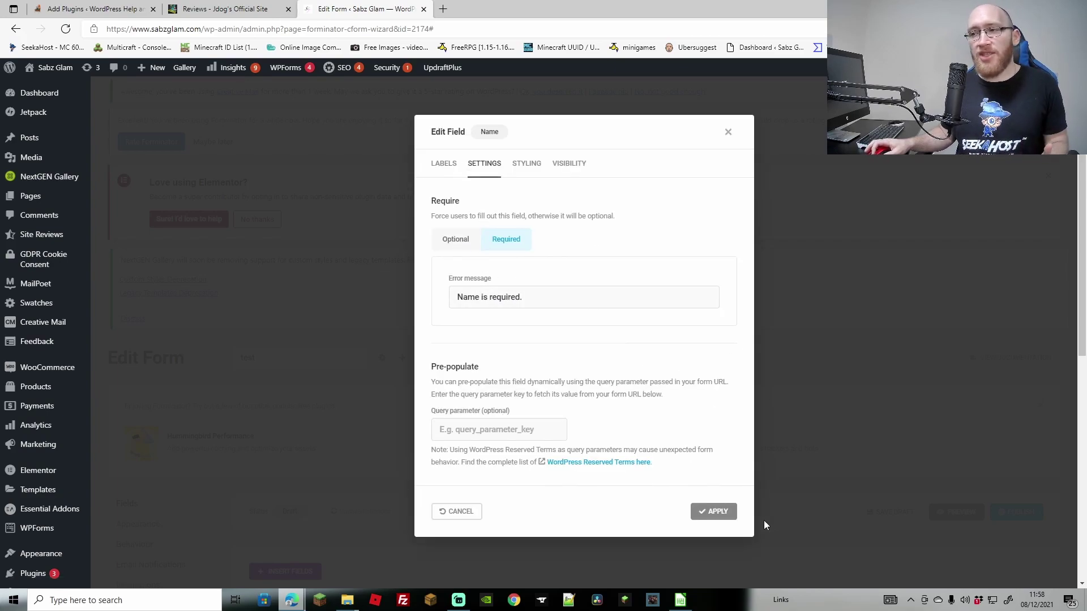
{"action": "left_click", "coordinate": [711, 512]}
{"action": "scroll", "coordinate": [421, 385], "scroll_direction": "down", "scroll_amount": 4}
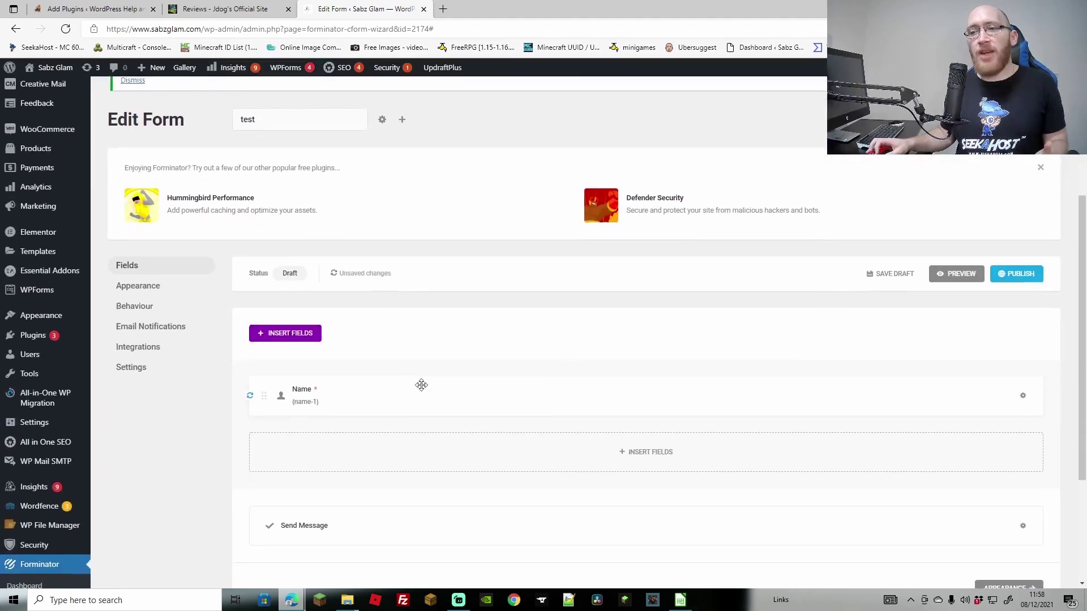
Step: Insert a multi-line Textarea field below Name and set it to Required
{"action": "left_click", "coordinate": [651, 451]}
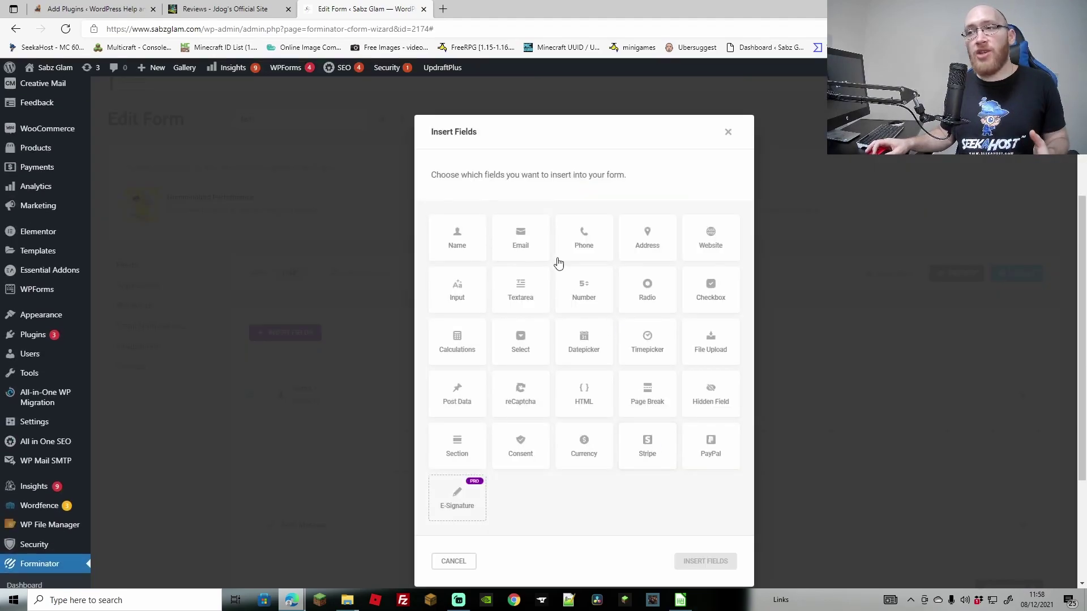
{"action": "left_click", "coordinate": [525, 295]}
{"action": "left_click", "coordinate": [705, 561]}
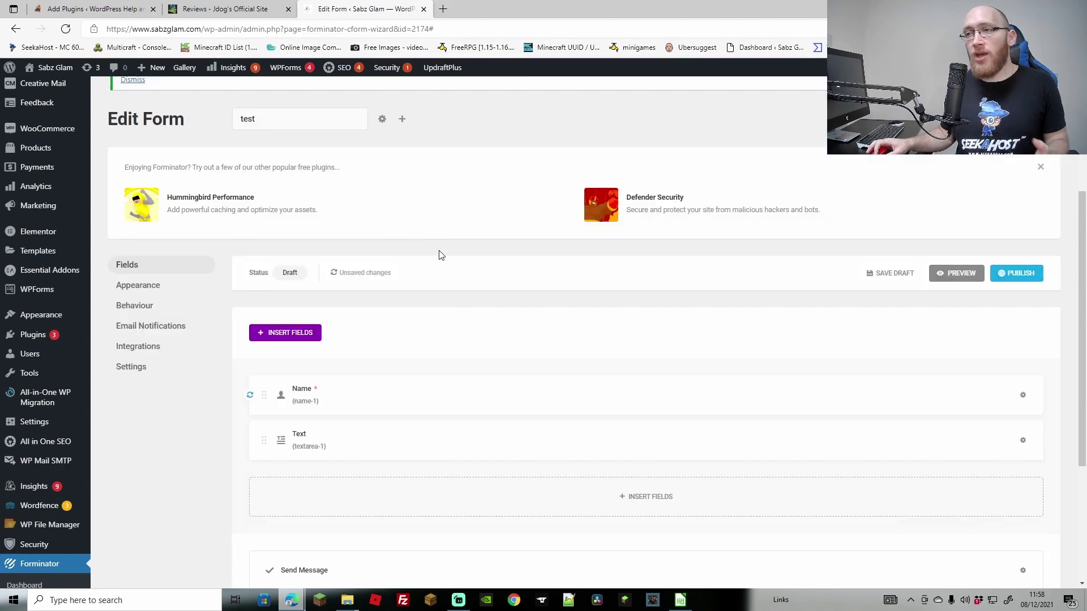
{"action": "left_click_drag", "start_coordinate": [473, 243], "coordinate": [428, 265]}
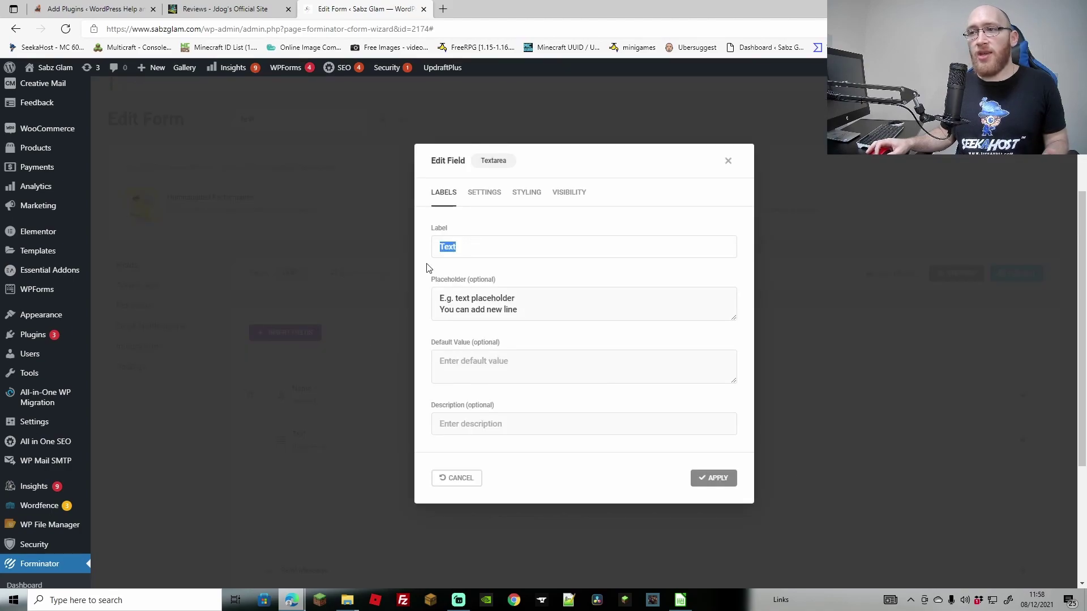
{"action": "left_click", "coordinate": [484, 192]}
{"action": "left_click", "coordinate": [507, 246]}
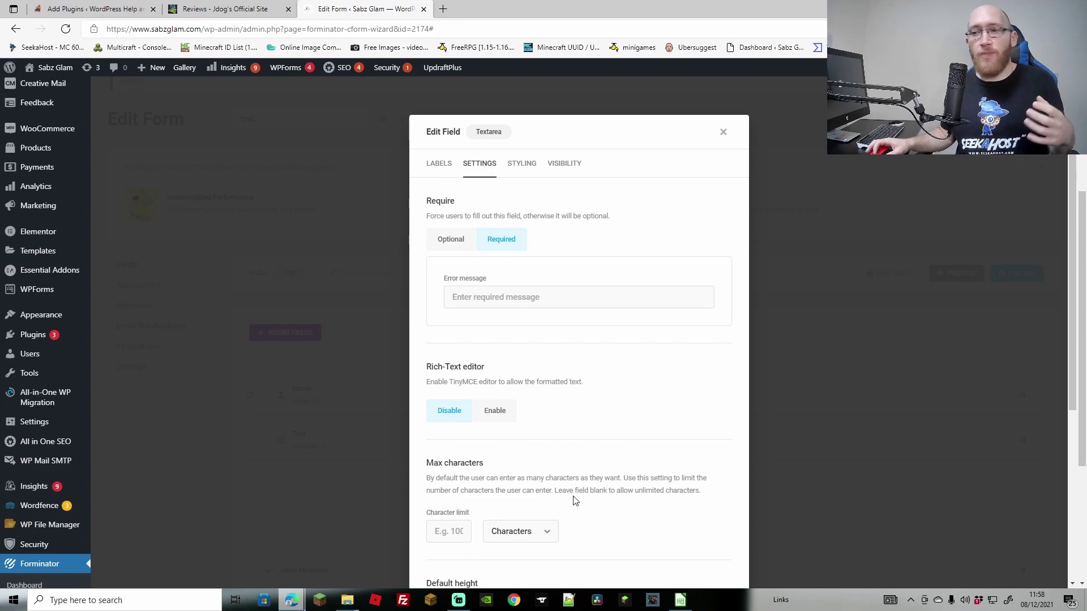
{"action": "scroll", "coordinate": [696, 329], "scroll_direction": "down", "scroll_amount": 5}
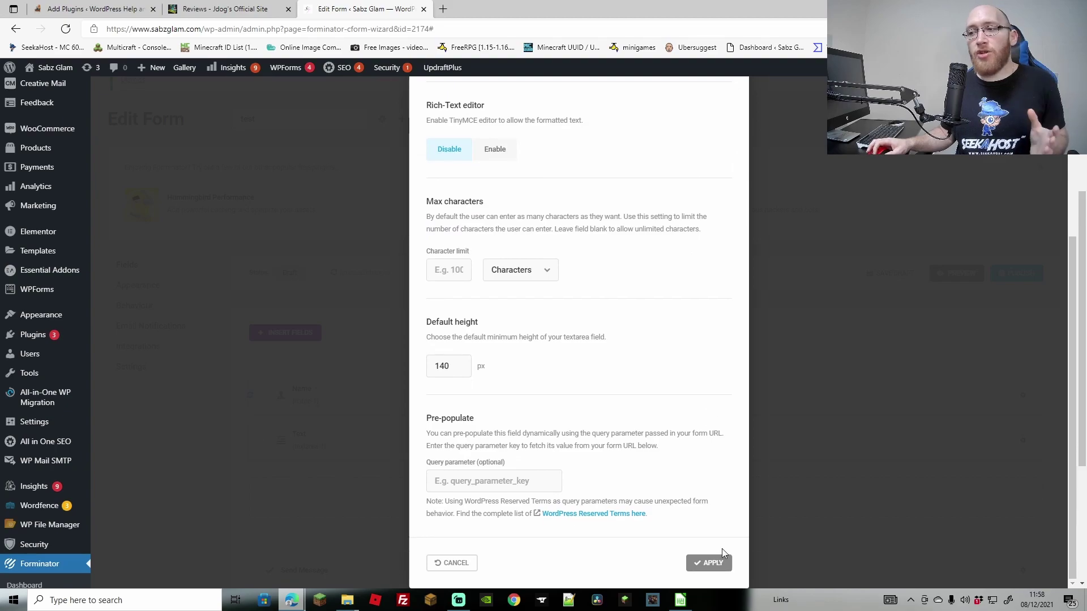
{"action": "left_click", "coordinate": [719, 563]}
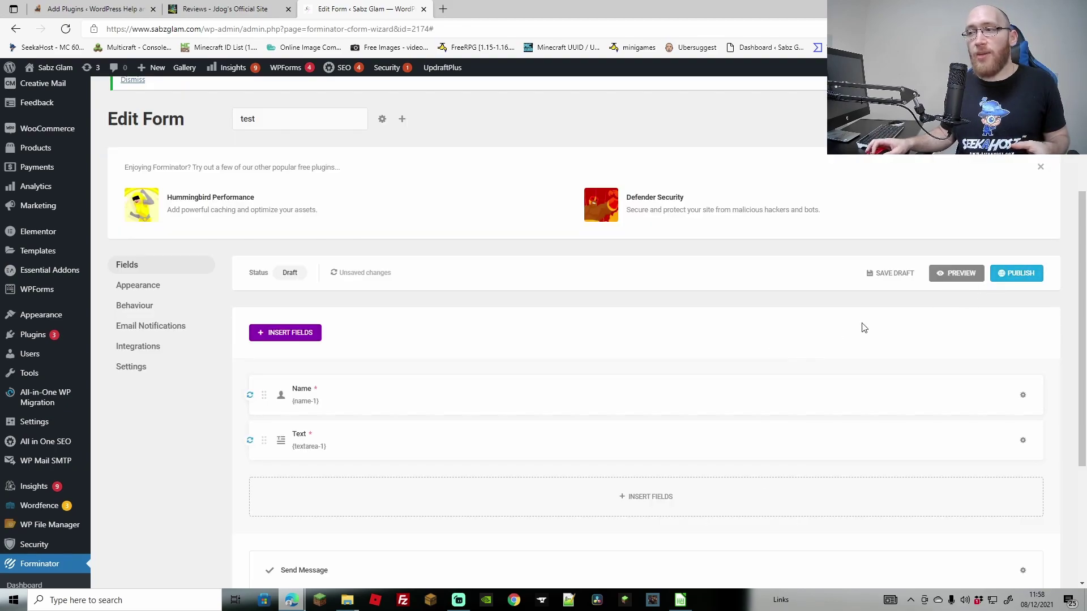
Step: Preview and publish the test form, then copy its shortcode [forminator_form id="2174"]
{"action": "left_click", "coordinate": [957, 273]}
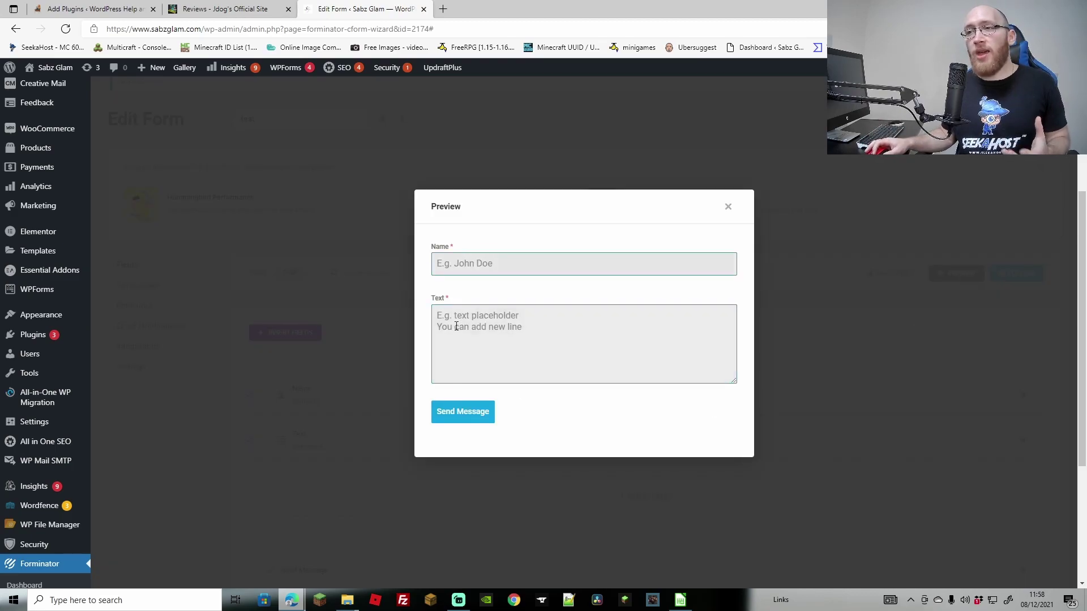
{"action": "left_click", "coordinate": [728, 206]}
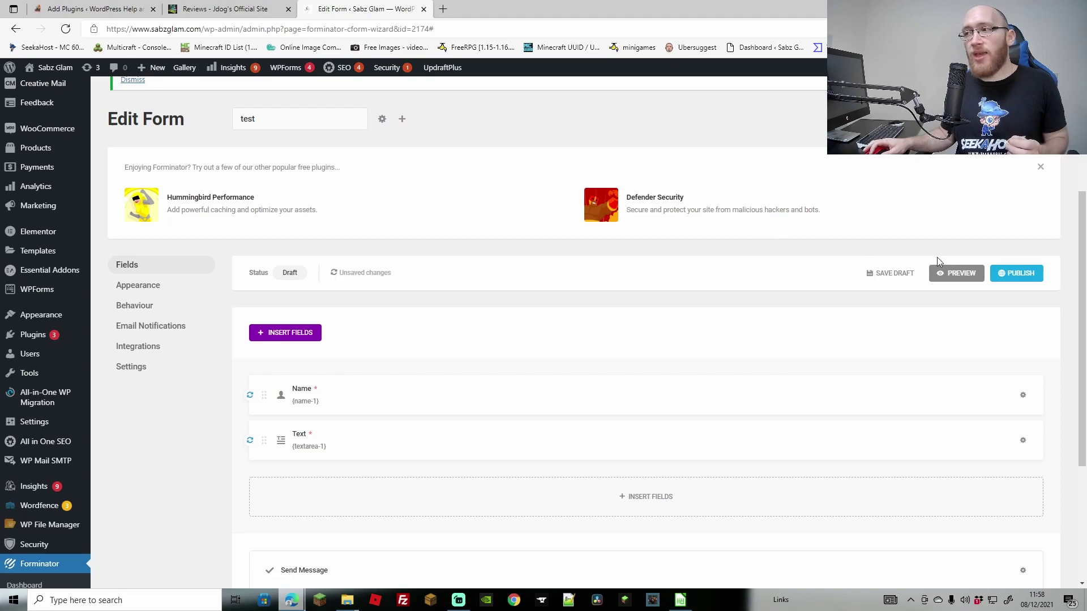
{"action": "left_click", "coordinate": [1023, 272]}
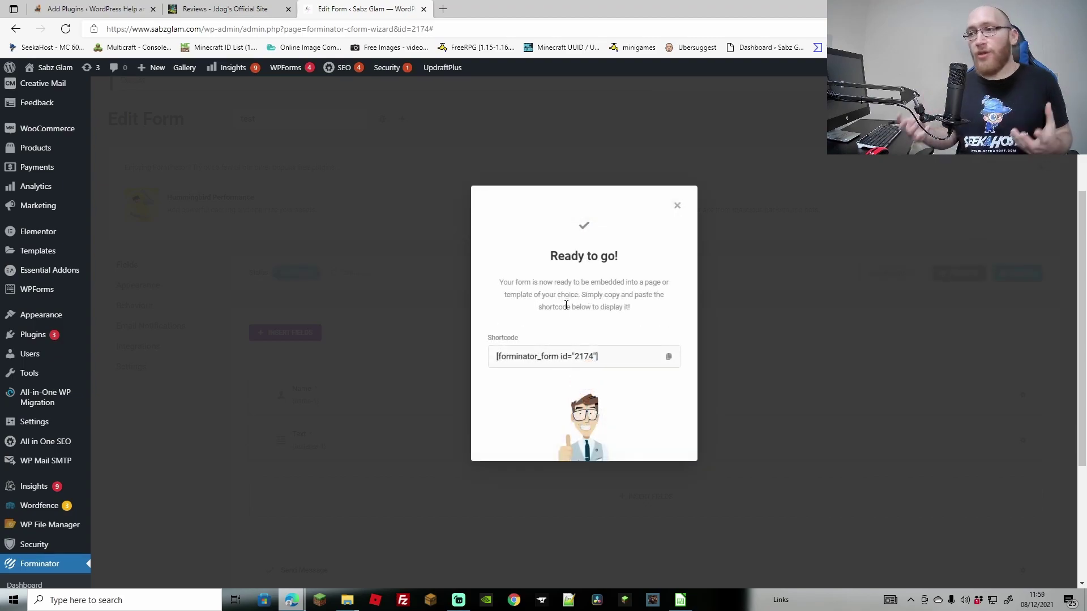
{"action": "left_click_drag", "start_coordinate": [617, 358], "coordinate": [498, 358]}
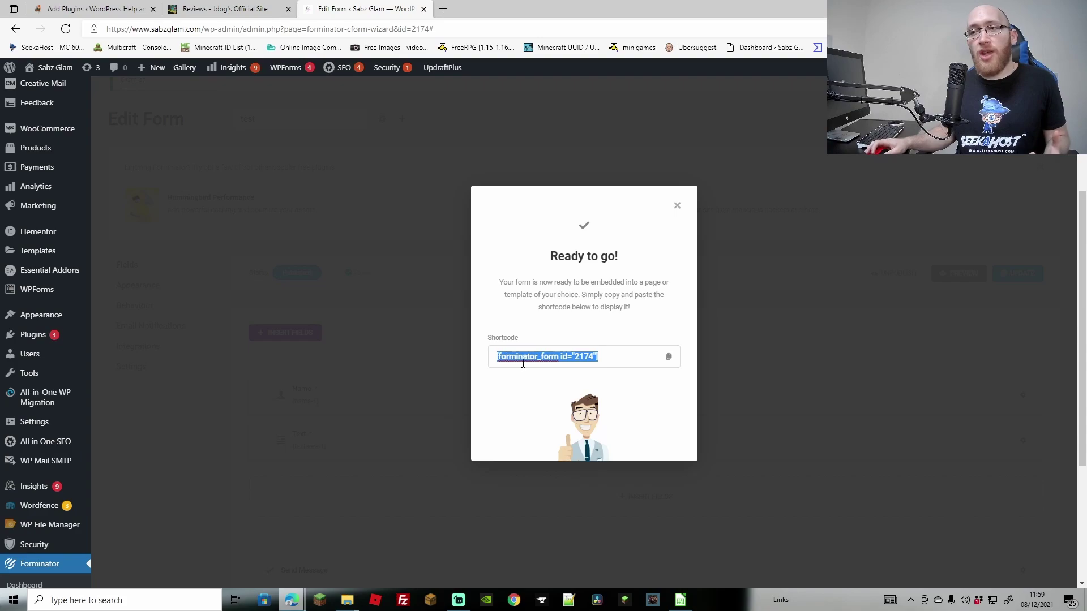
{"action": "right_click", "coordinate": [529, 358]}
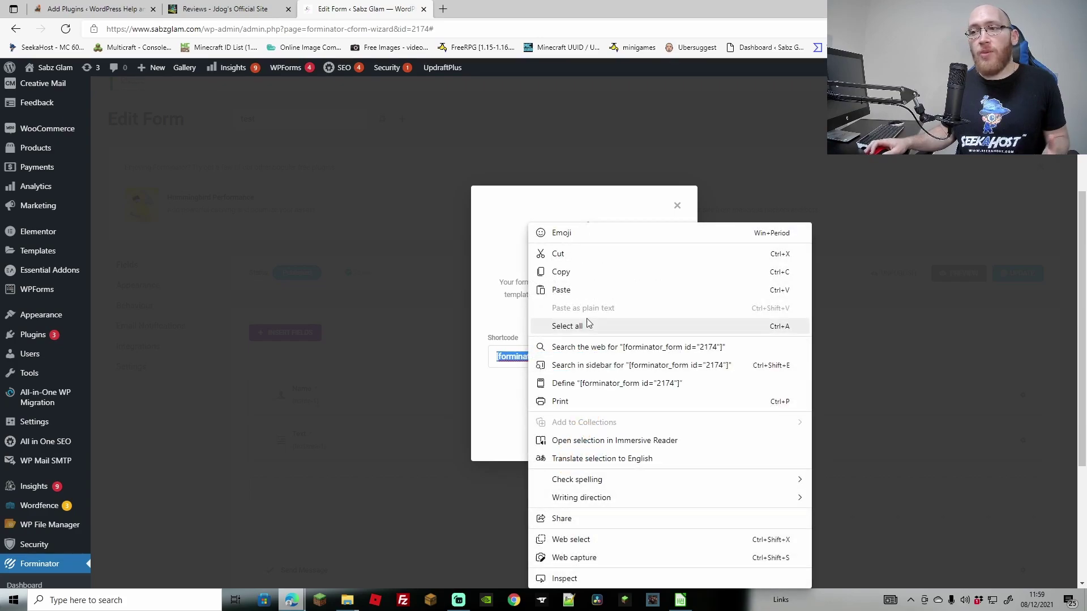
{"action": "left_click", "coordinate": [578, 278]}
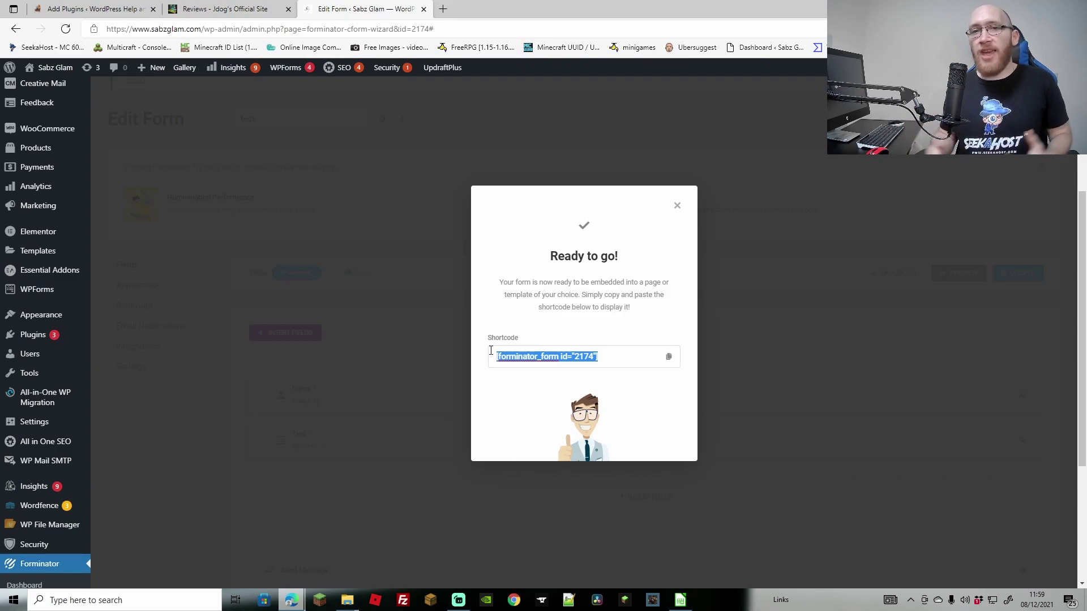
{"action": "scroll", "coordinate": [23, 442], "scroll_direction": "down", "scroll_amount": 4}
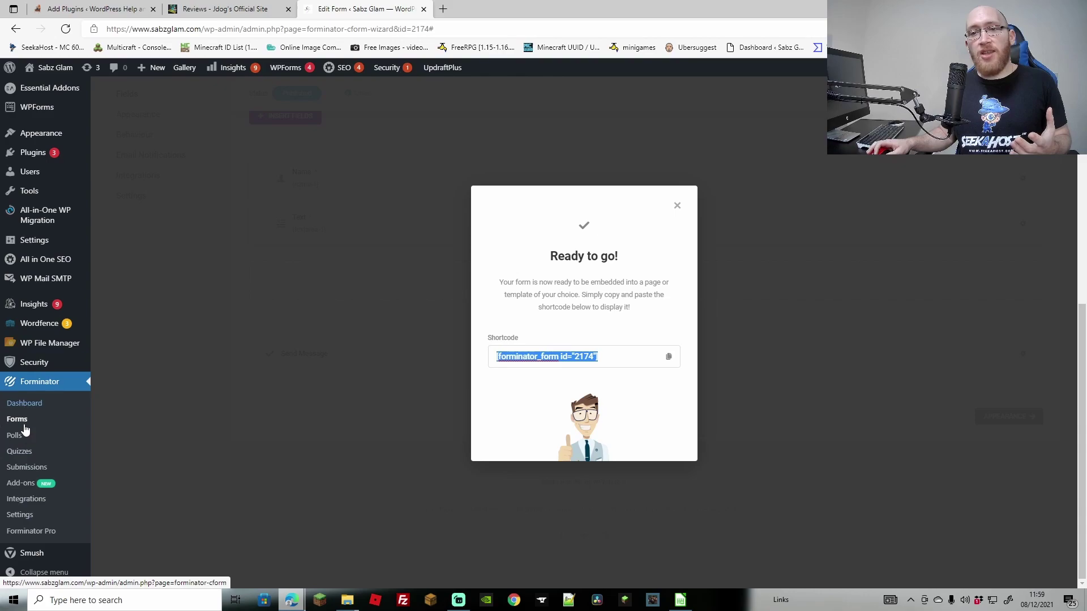
Step: Filter Forminator Submissions to the Your Custom Set form and scroll down to its single entry
{"action": "left_click", "coordinate": [23, 472]}
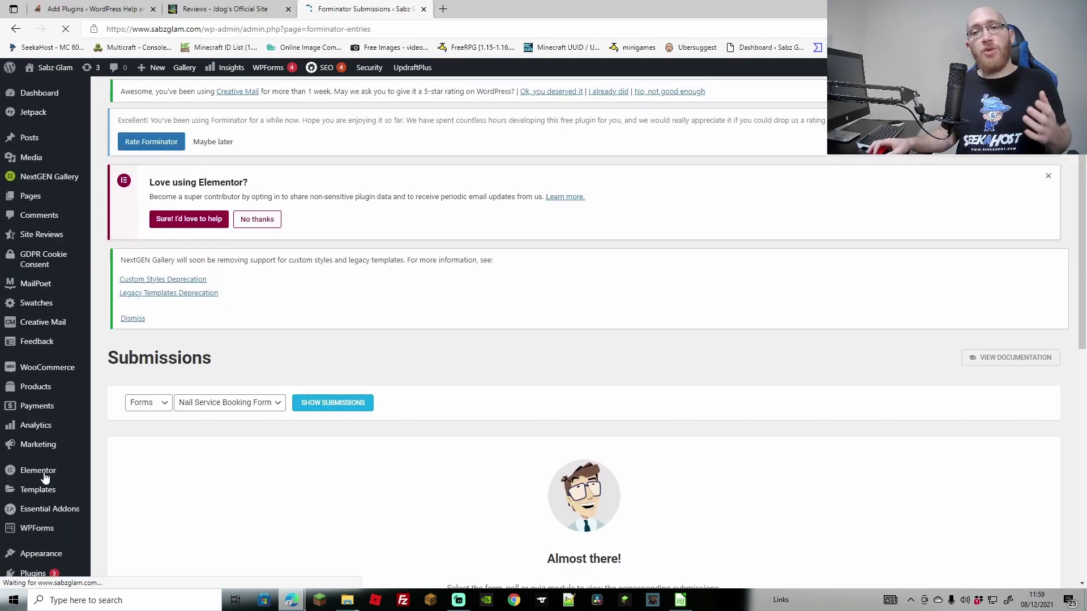
{"action": "left_click_drag", "start_coordinate": [1082, 182], "coordinate": [1081, 358]}
{"action": "left_click", "coordinate": [316, 192]}
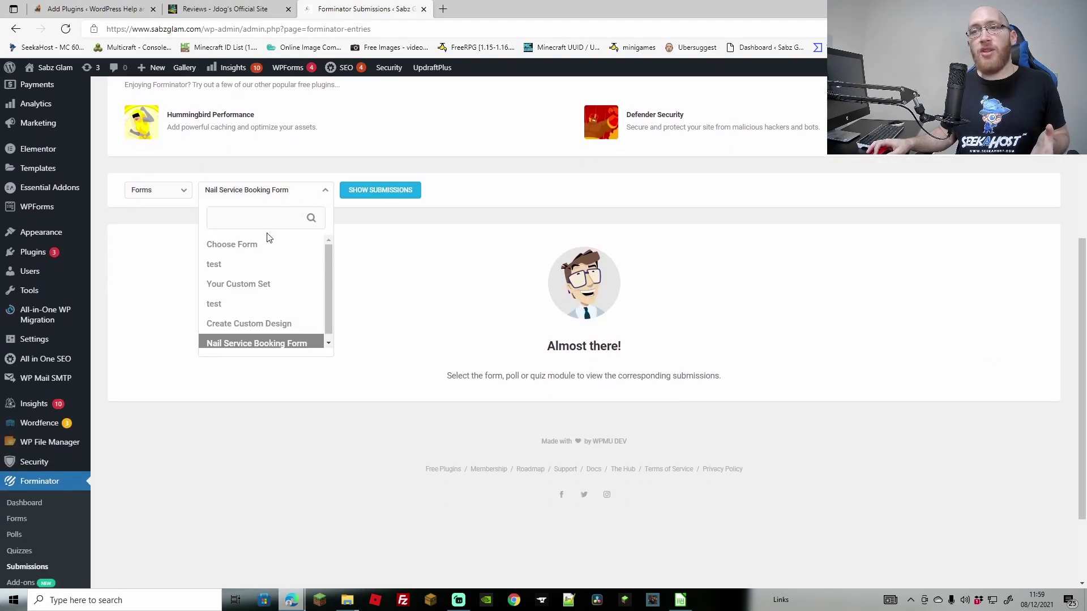
{"action": "left_click", "coordinate": [234, 284]}
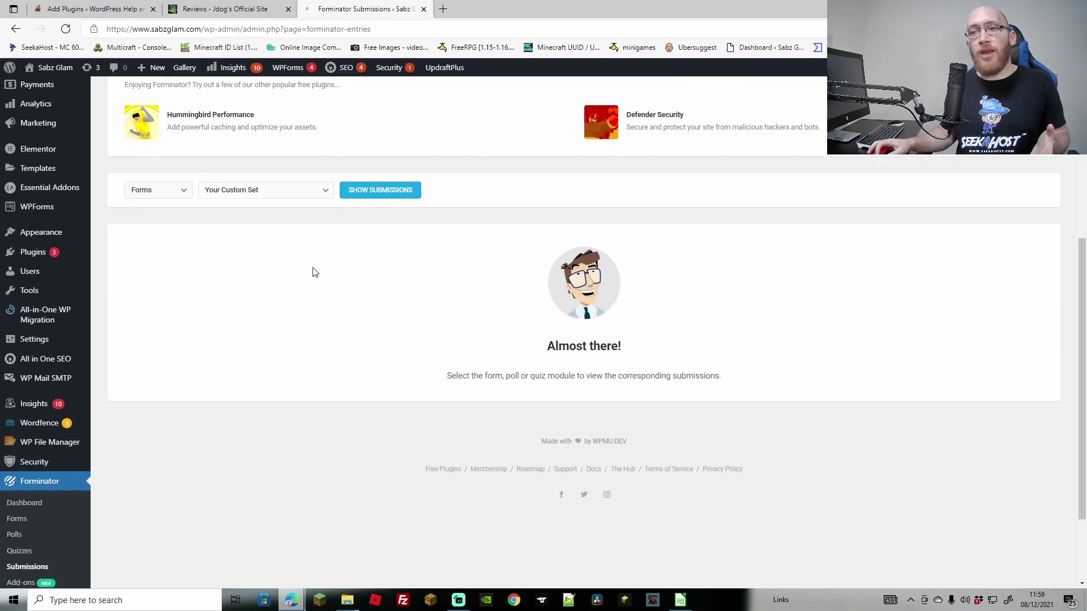
{"action": "left_click", "coordinate": [391, 197]}
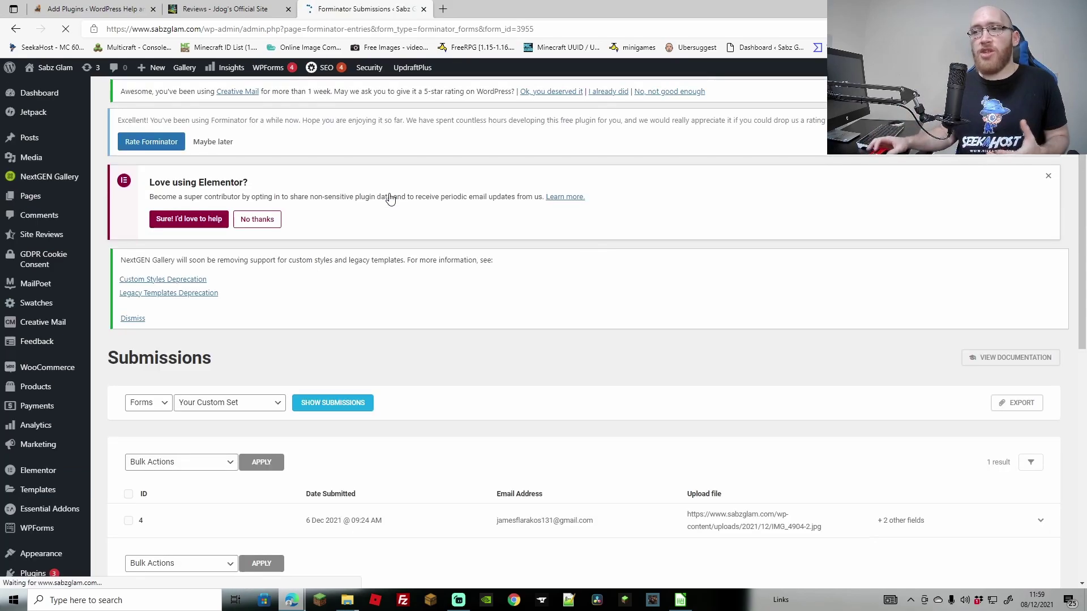
{"action": "scroll", "coordinate": [532, 428], "scroll_direction": "down", "scroll_amount": 4}
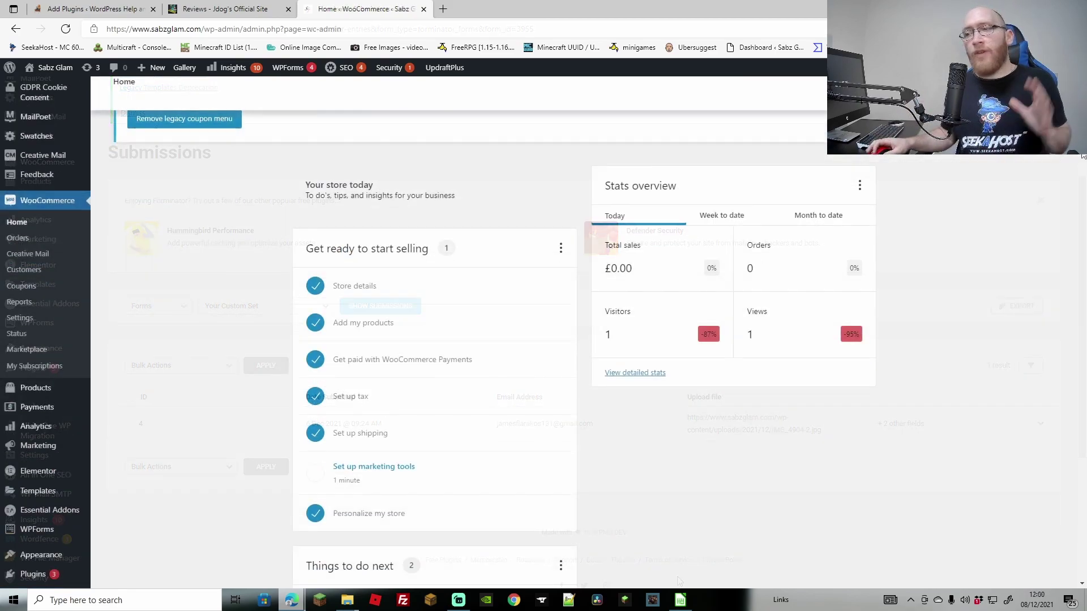
Step: Browse the WooCommerce Home overview and then the Products list
{"action": "scroll", "coordinate": [1070, 240], "scroll_direction": "down", "scroll_amount": 10}
{"action": "scroll", "coordinate": [1071, 240], "scroll_direction": "down", "scroll_amount": 10}
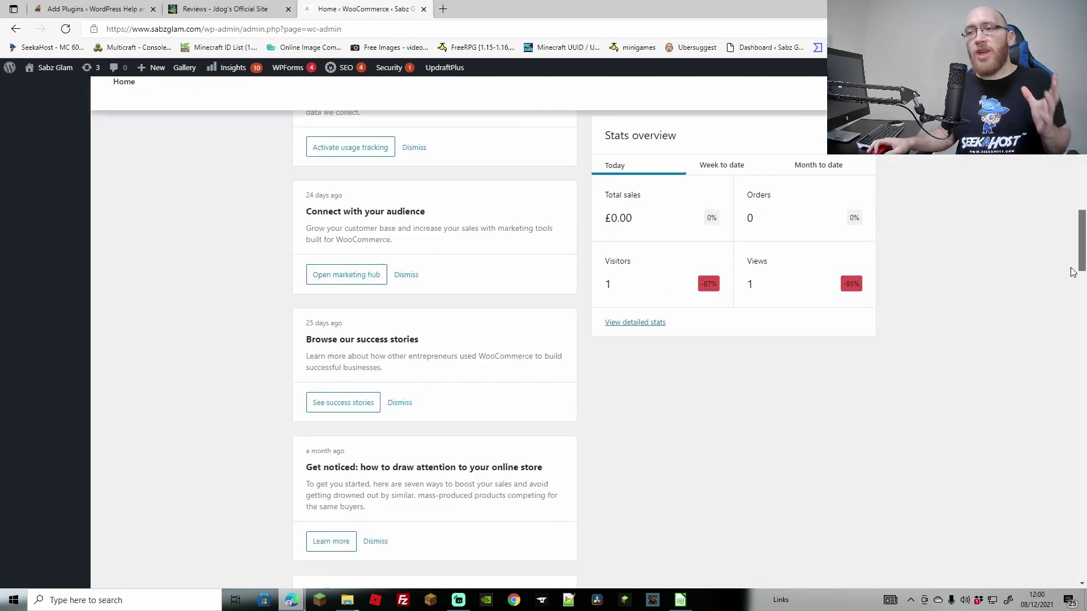
{"action": "scroll", "coordinate": [1079, 211], "scroll_direction": "up", "scroll_amount": 15}
{"action": "scroll", "coordinate": [1078, 211], "scroll_direction": "up", "scroll_amount": 10}
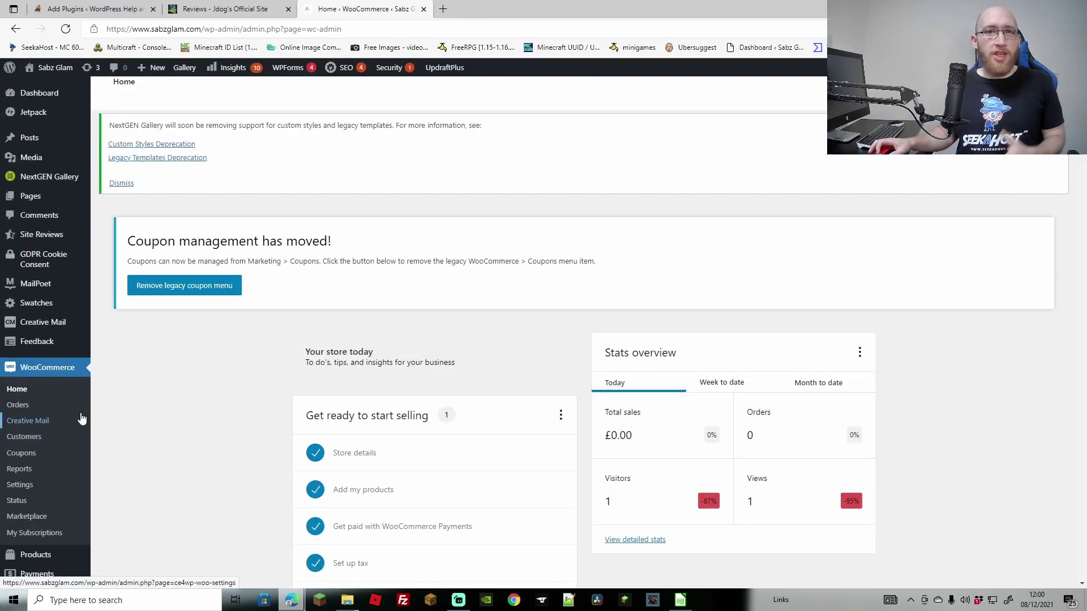
{"action": "scroll", "coordinate": [30, 346], "scroll_direction": "down", "scroll_amount": 4}
{"action": "left_click", "coordinate": [39, 335]}
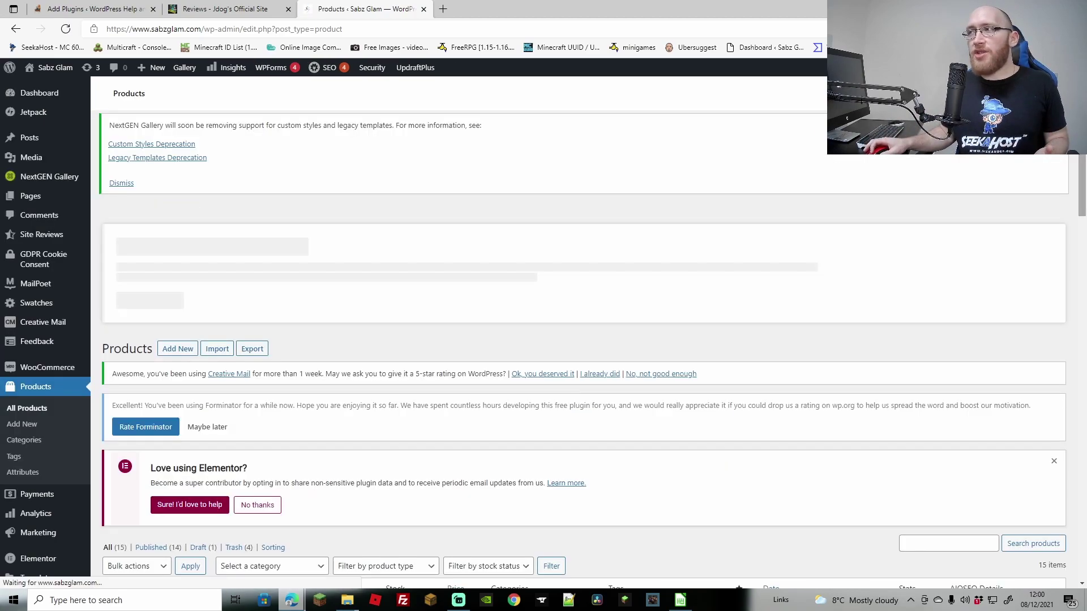
{"action": "scroll", "coordinate": [1085, 209], "scroll_direction": "down", "scroll_amount": 7}
{"action": "left_click_drag", "start_coordinate": [1085, 208], "coordinate": [1086, 220]}
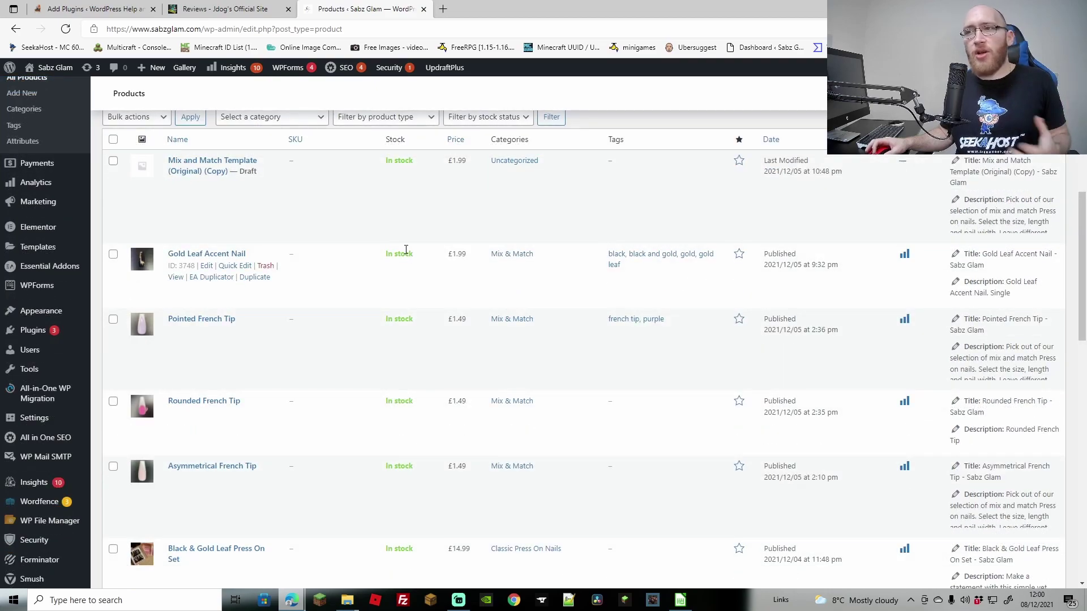
Step: View the Gold Leaf Accent Nail product and select Index, 1 (19mm) and Medium
{"action": "left_click", "coordinate": [176, 278]}
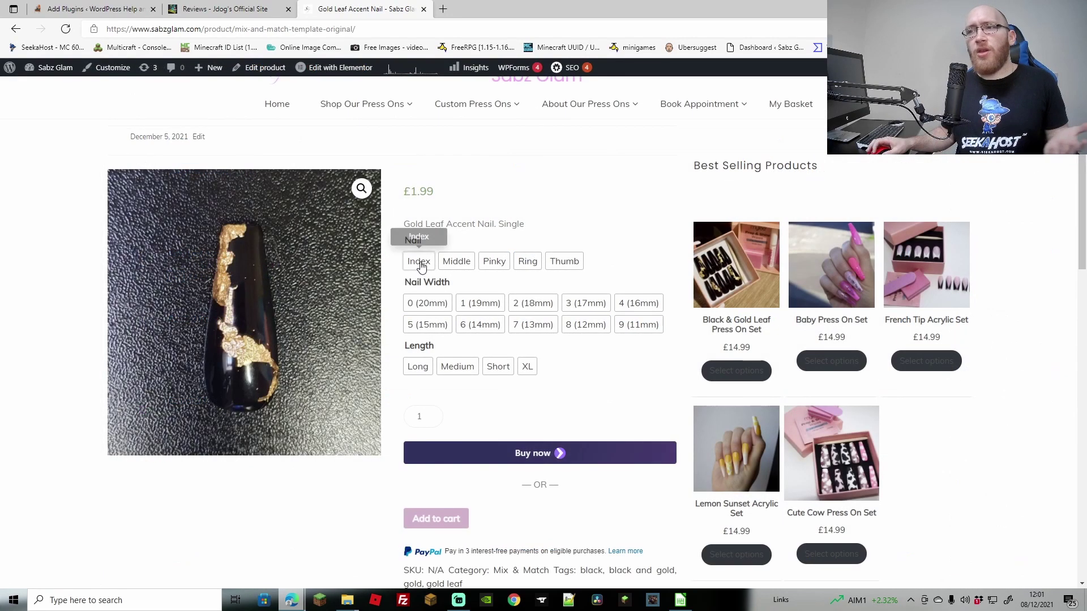
{"action": "left_click", "coordinate": [419, 261]}
{"action": "left_click", "coordinate": [480, 303]}
{"action": "left_click", "coordinate": [461, 368]}
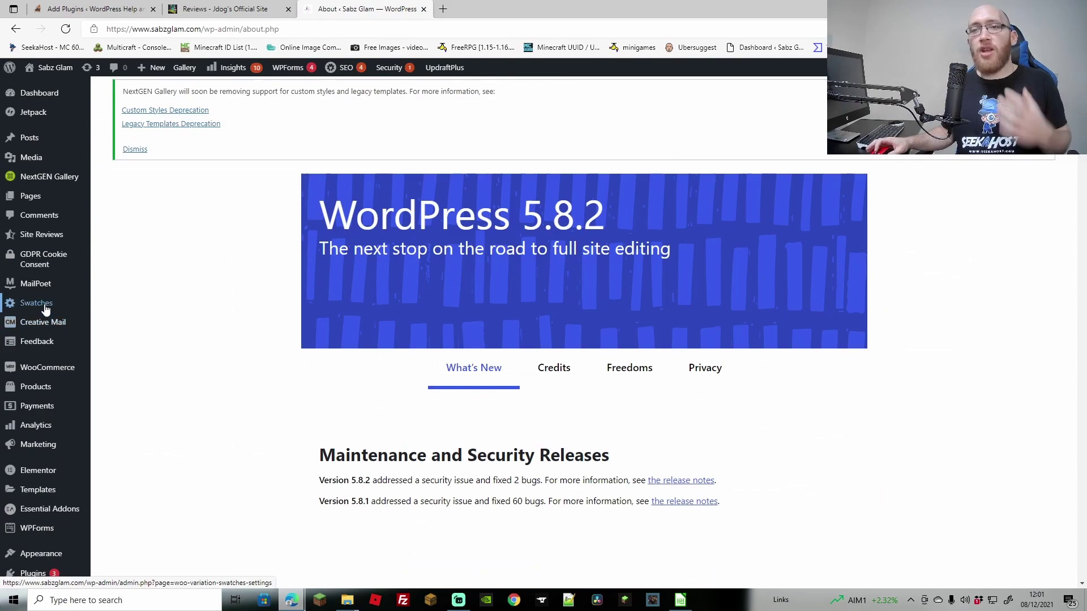
Step: Open the Swatches settings and scroll through the Tutorials tab's colour and image swatch guides
{"action": "left_click", "coordinate": [36, 304]}
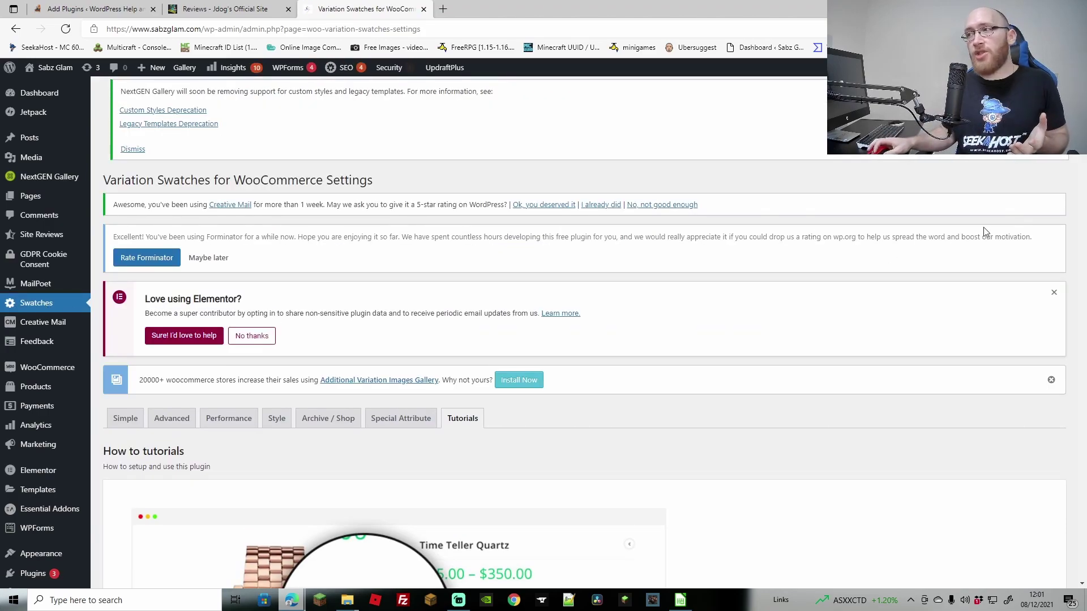
{"action": "scroll", "coordinate": [474, 258], "scroll_direction": "down", "scroll_amount": 7}
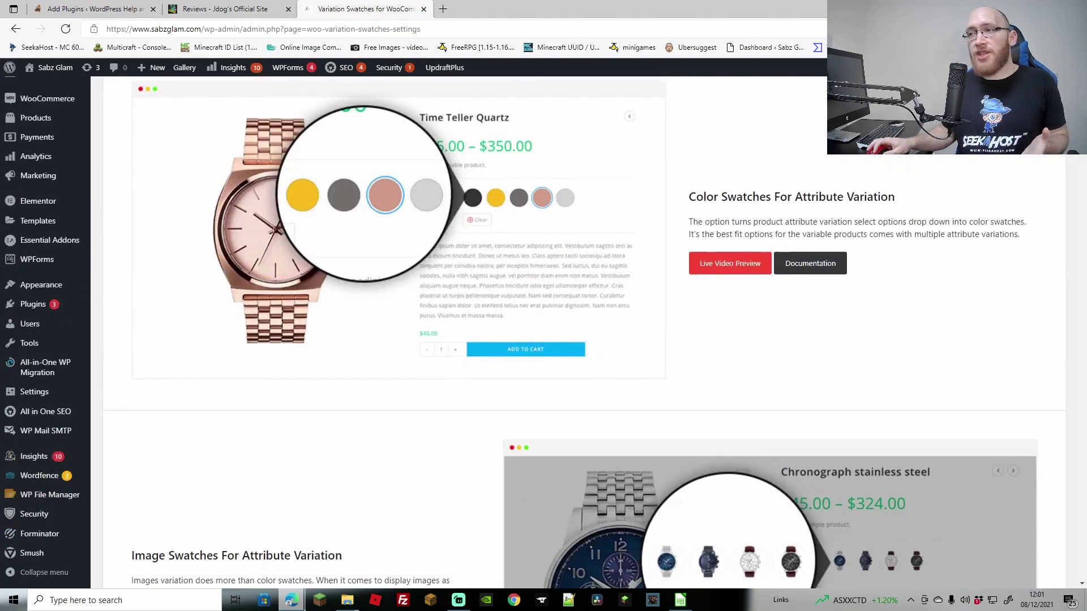
{"action": "scroll", "coordinate": [474, 258], "scroll_direction": "up", "scroll_amount": 2}
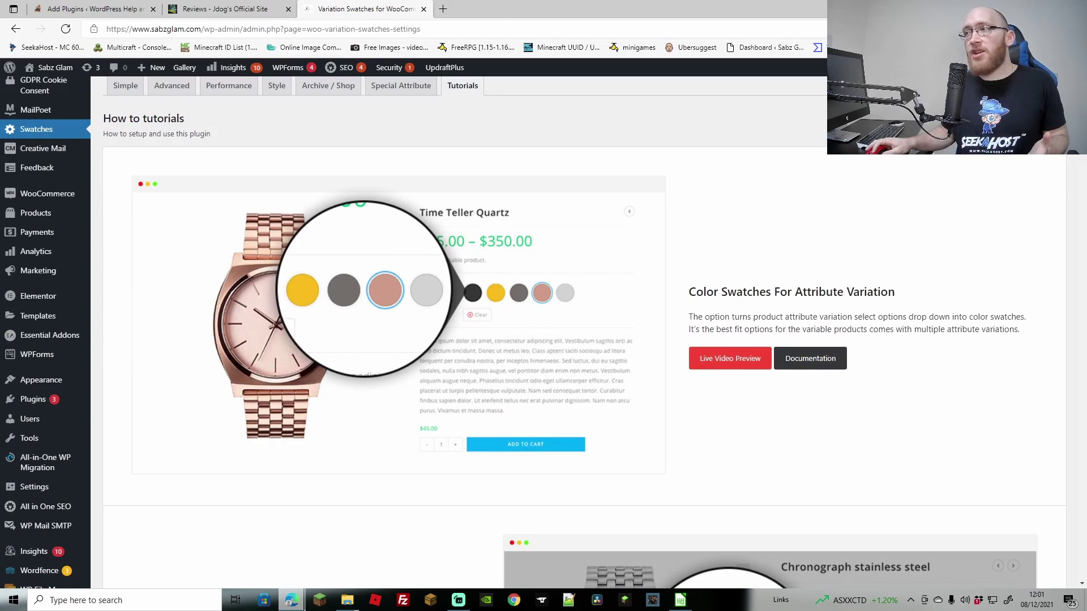
{"action": "scroll", "coordinate": [567, 340], "scroll_direction": "down", "scroll_amount": 10}
{"action": "scroll", "coordinate": [566, 340], "scroll_direction": "up", "scroll_amount": 6}
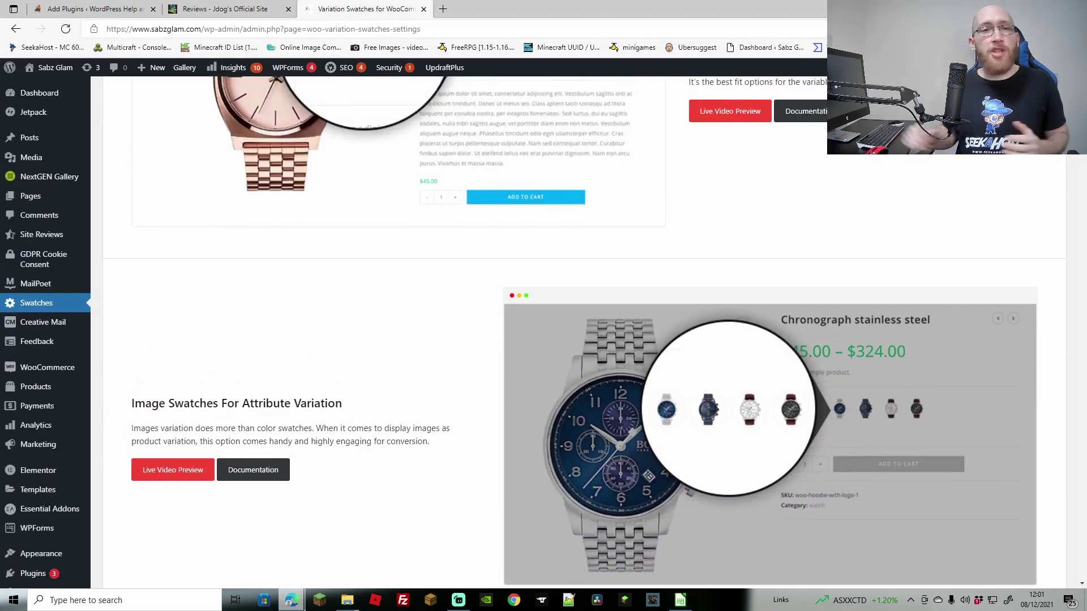